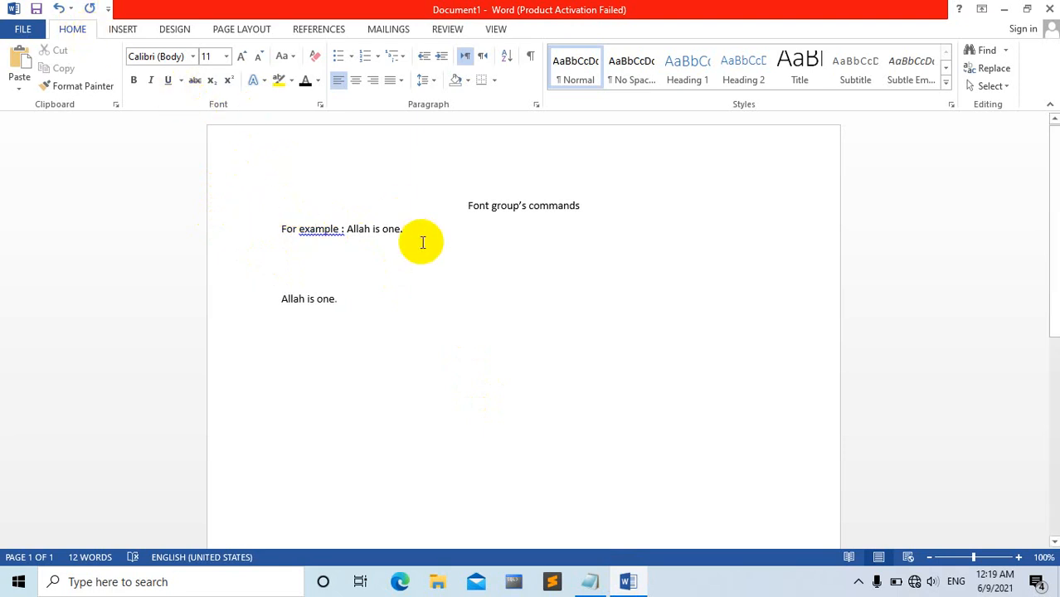
Center the "For example" line and set its sentence "Allah is one." in the Arial Black font.
left_click(483, 205)
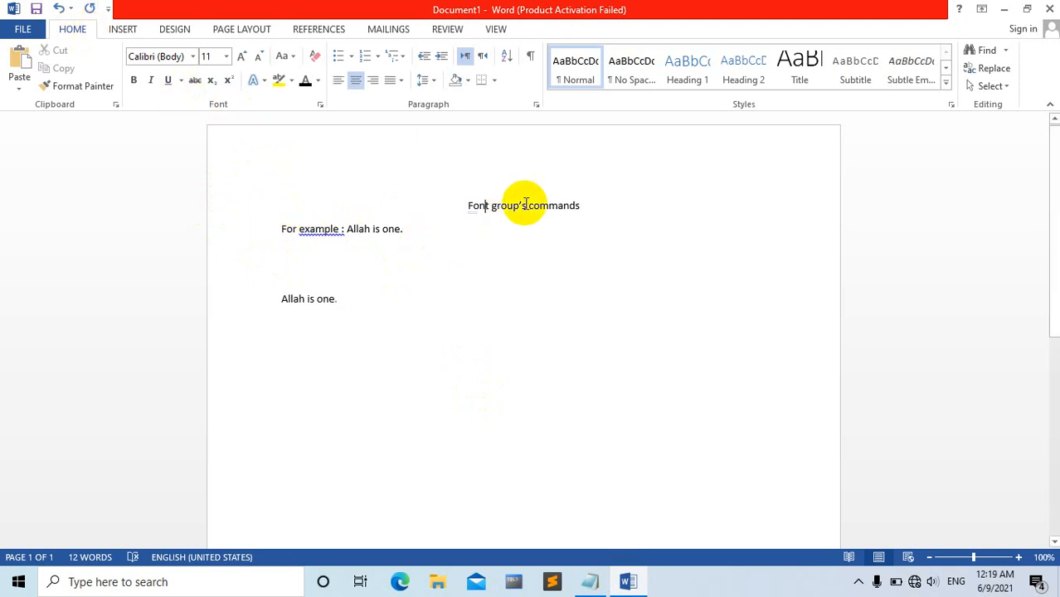
left_click(569, 206)
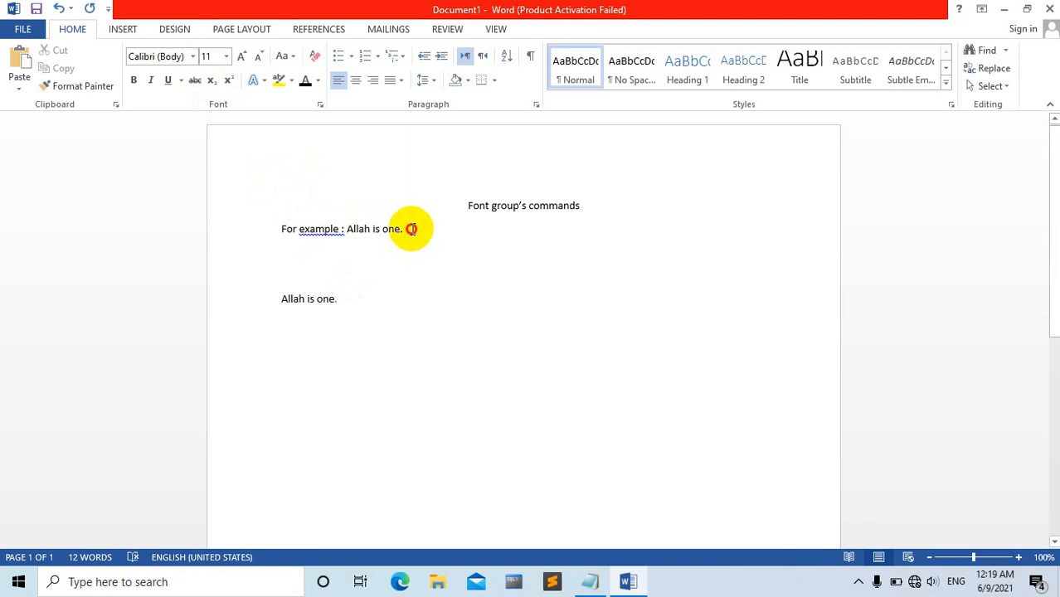
left_click_drag(410, 229, 348, 229)
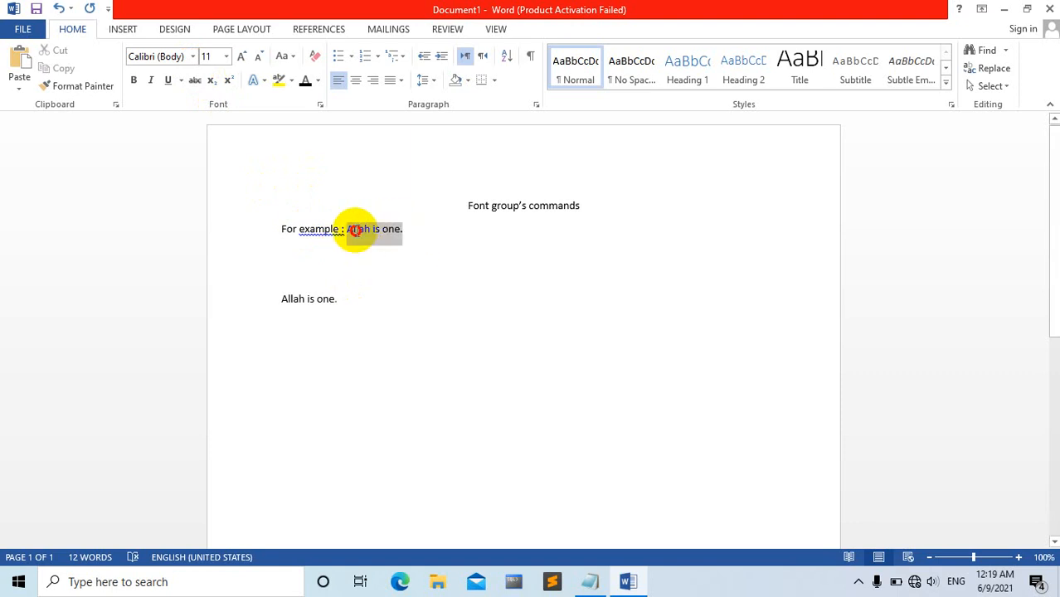
left_click(193, 56)
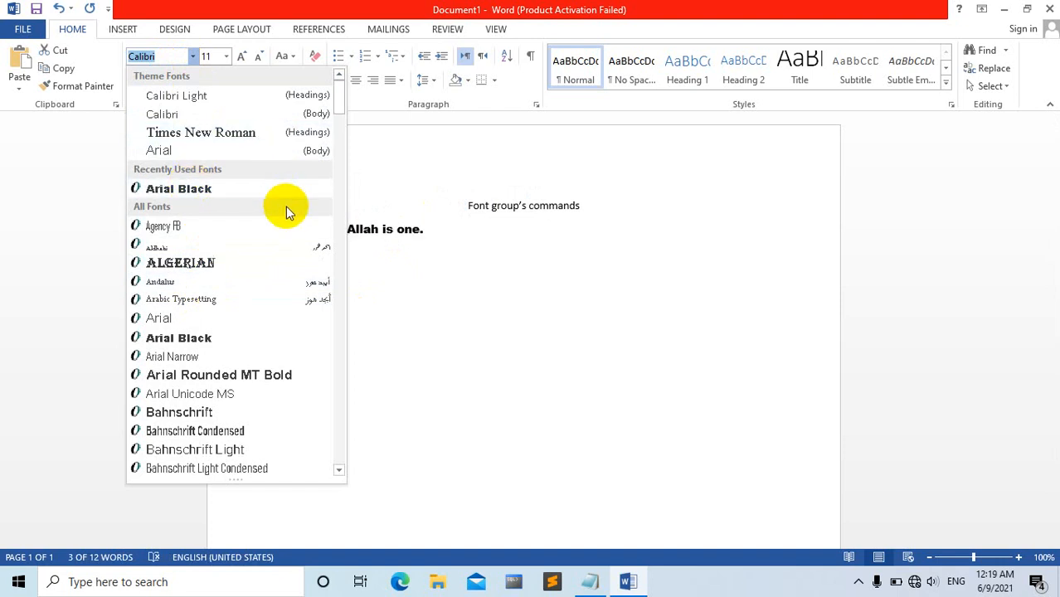
left_click(414, 240)
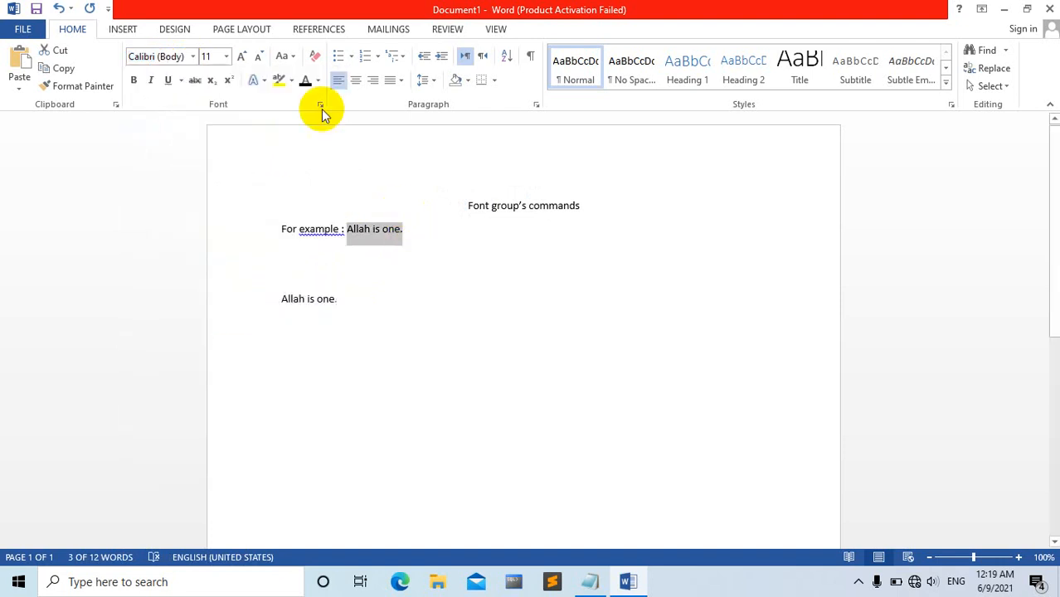
left_click(363, 83)
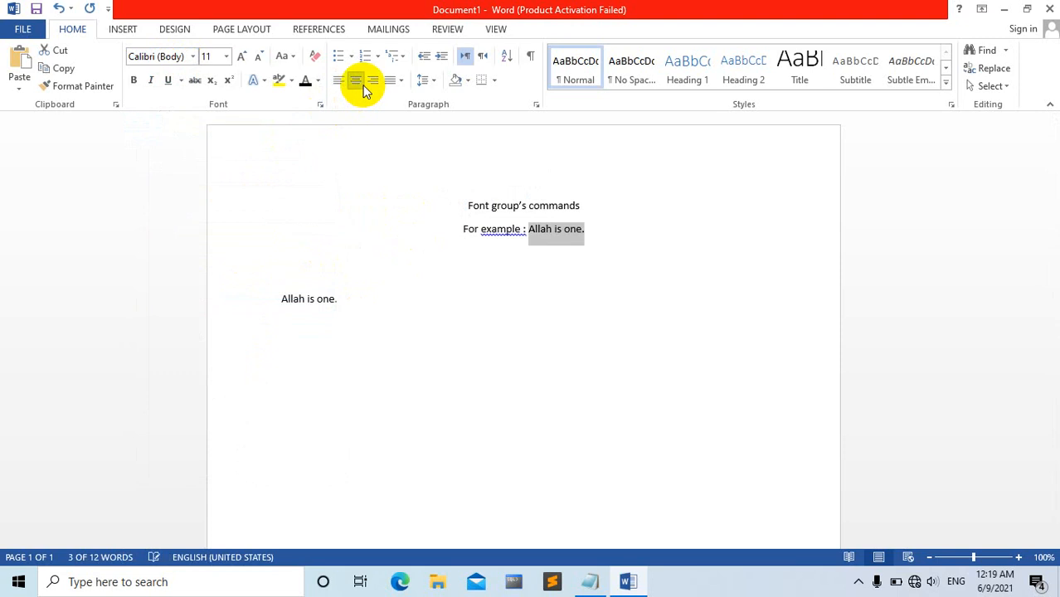
left_click(191, 57)
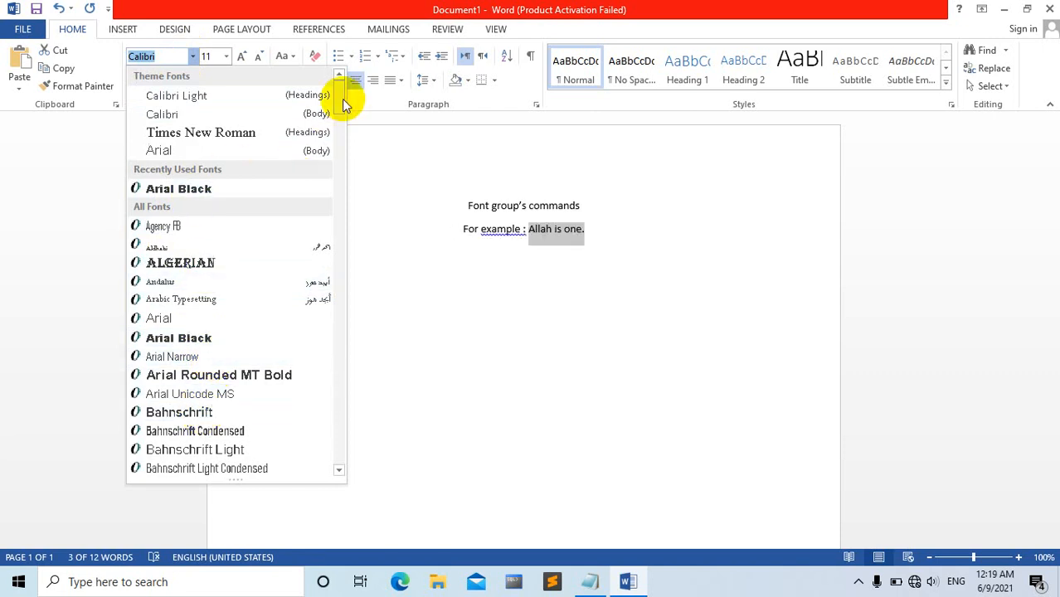
left_click(184, 193)
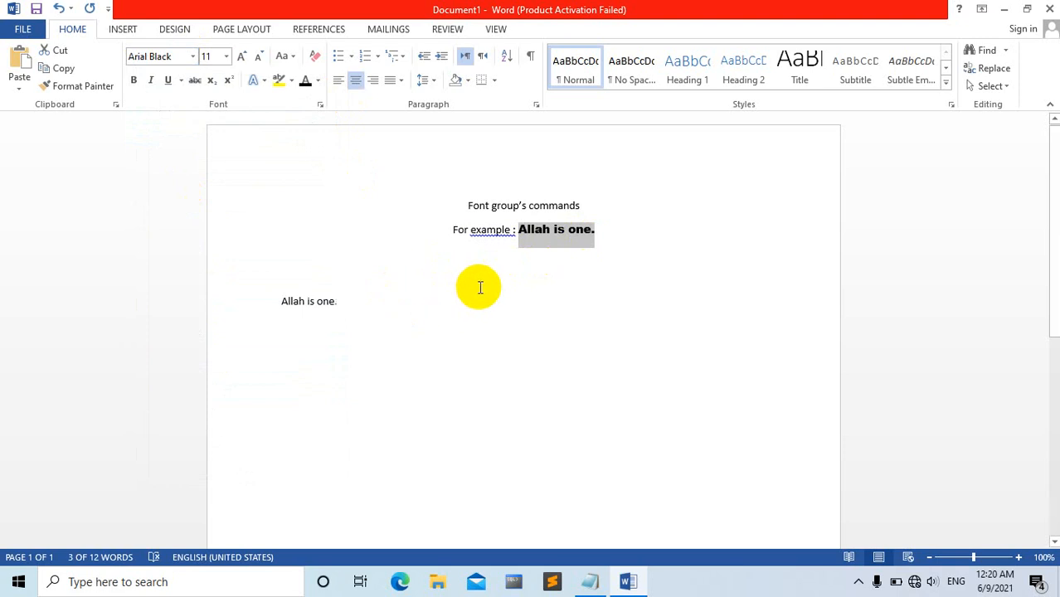
left_click(426, 296)
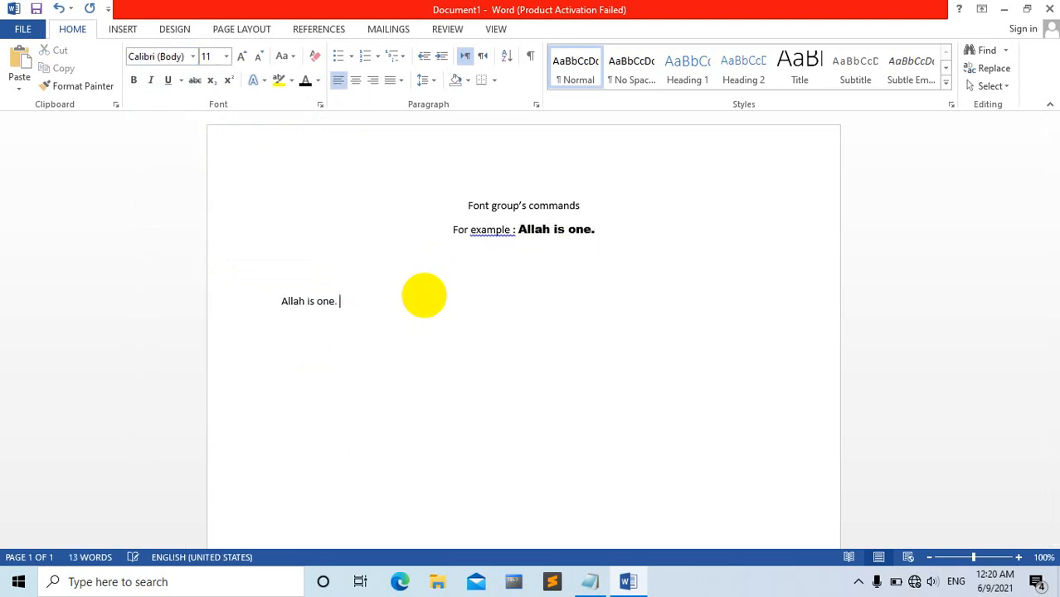
left_click(89, 88)
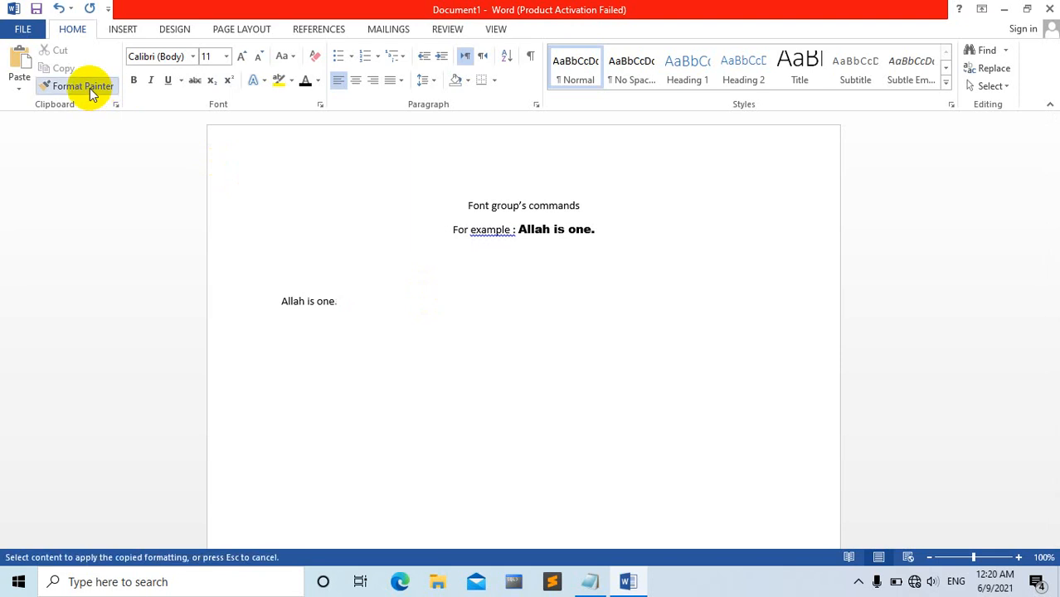
key("Escape")
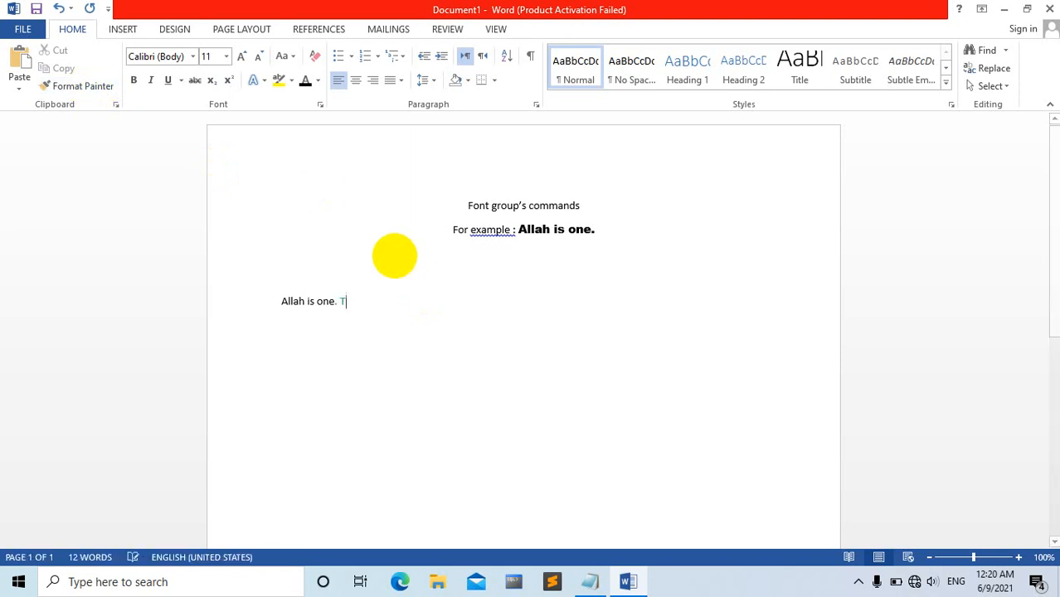
left_click(100, 86)
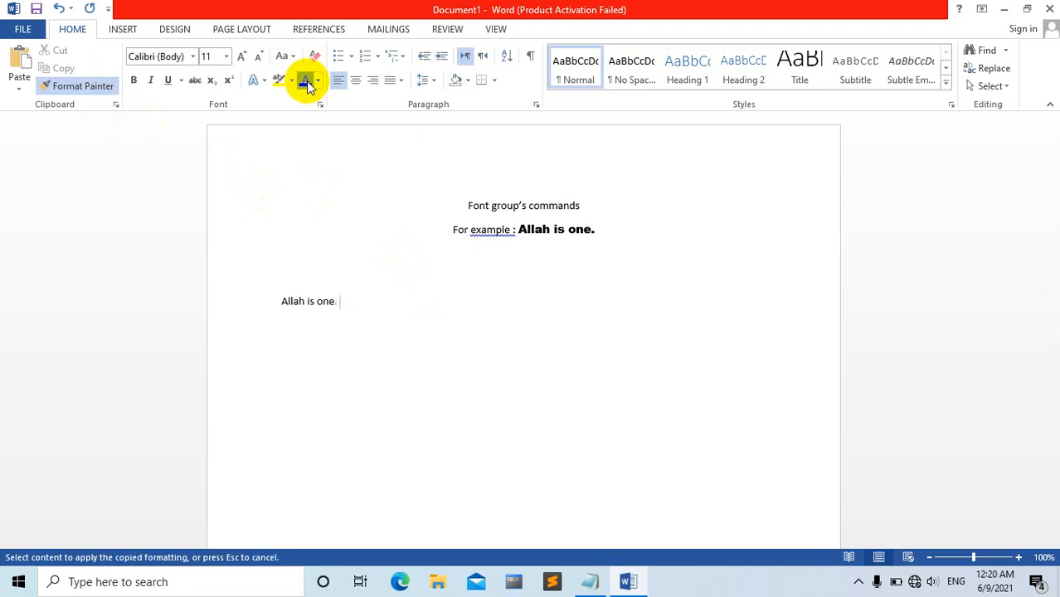
key("Escape")
type("Th")
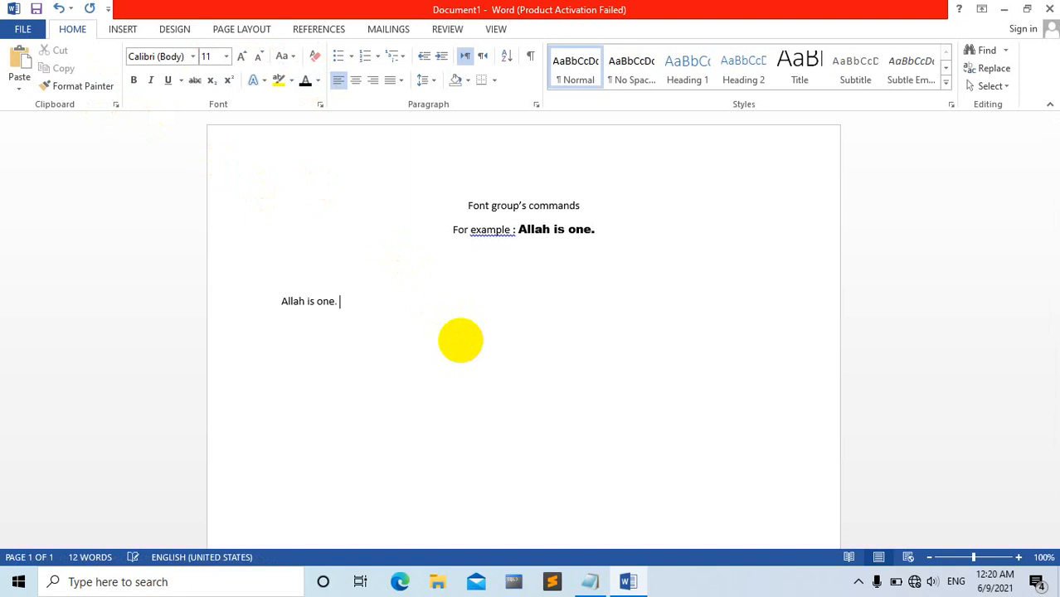
Try trial text in Arial Black after the lower "Allah is one.", remove it, and choose Arial at the insertion point.
left_click(195, 57)
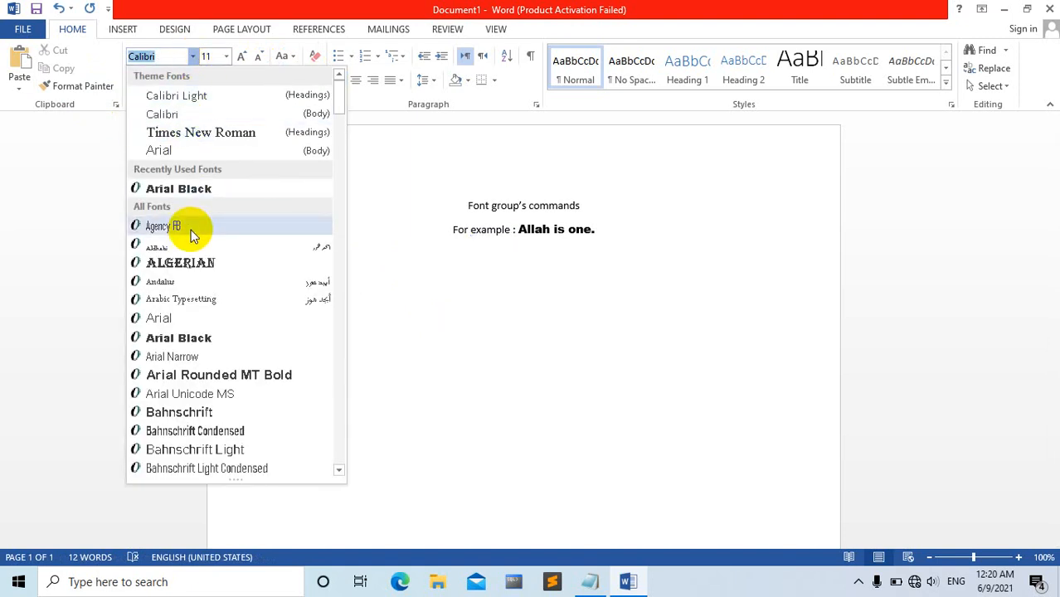
left_click(186, 189)
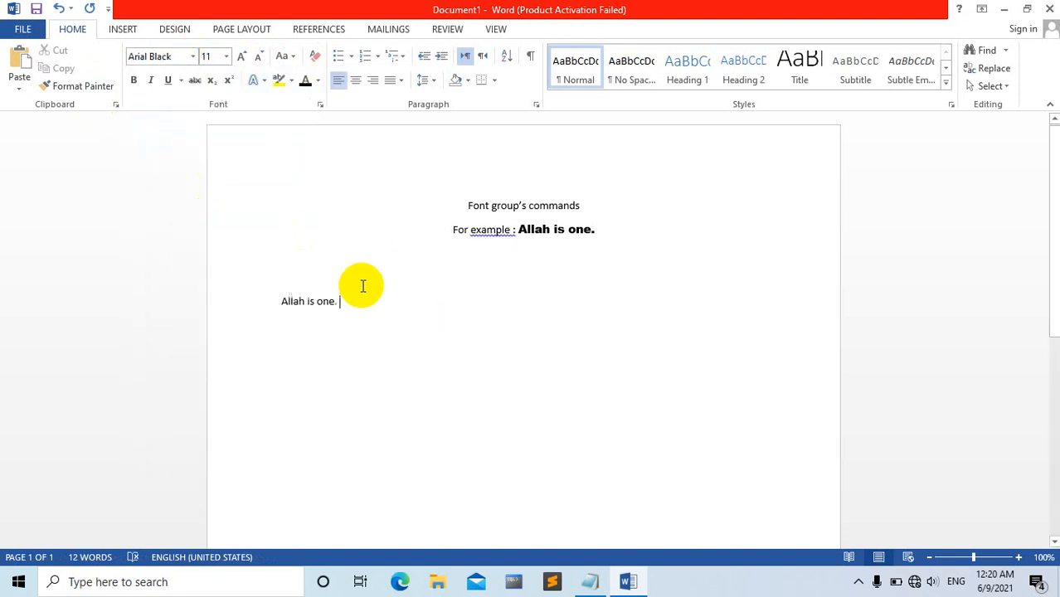
type("Th")
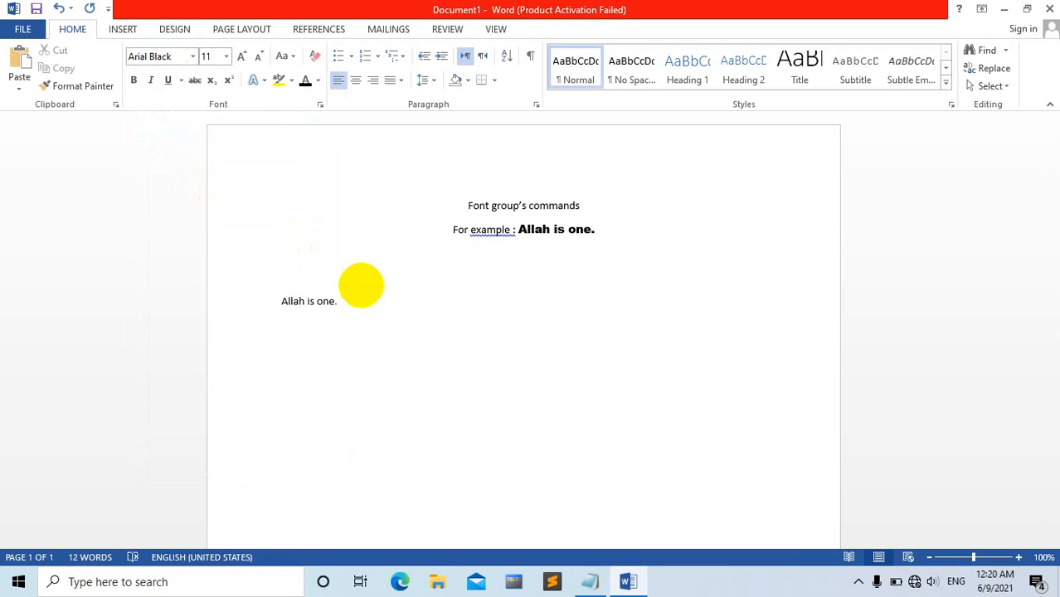
left_click(193, 57)
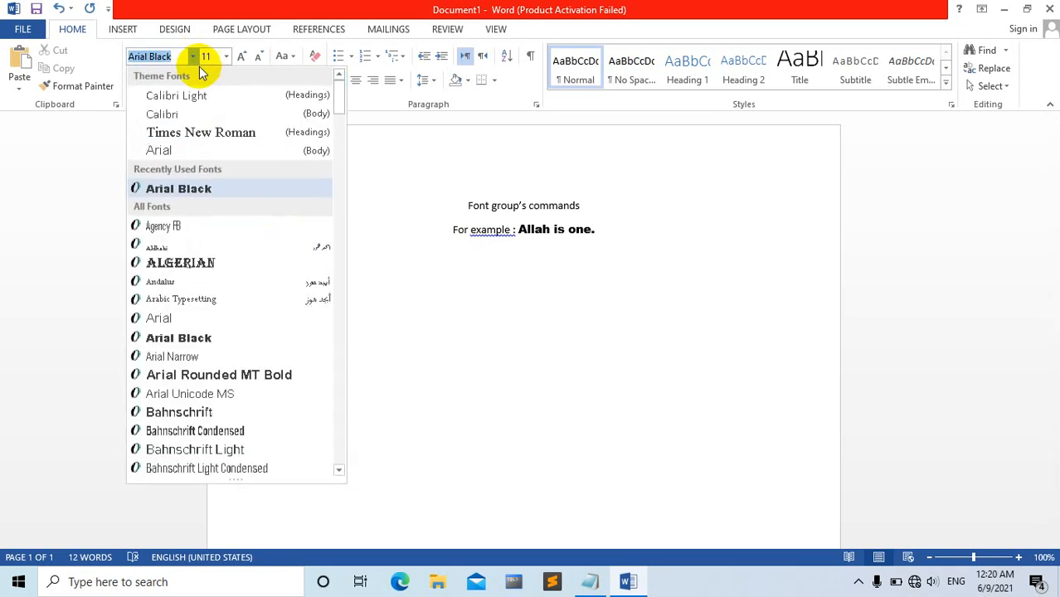
left_click(222, 150)
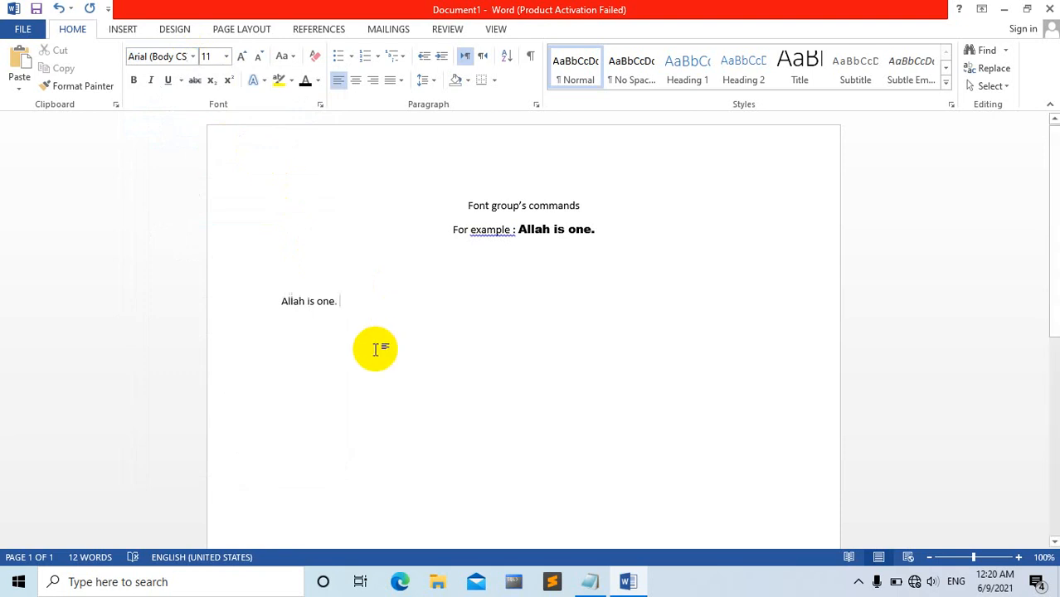
Center the lower sentence "Allah is one." and change its font to Arial Black.
left_click_drag(338, 303, 272, 304)
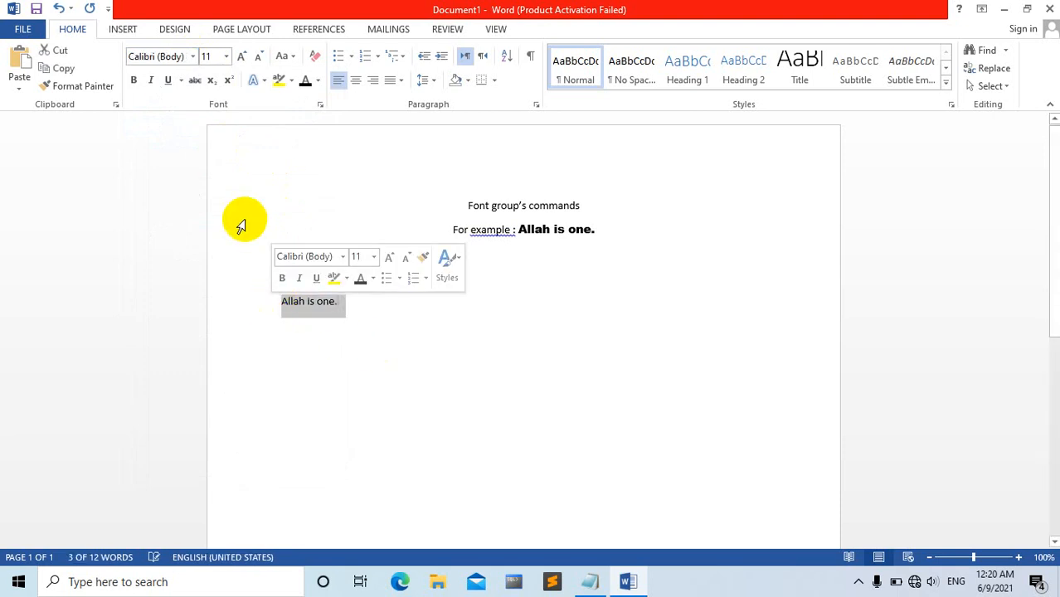
left_click(194, 57)
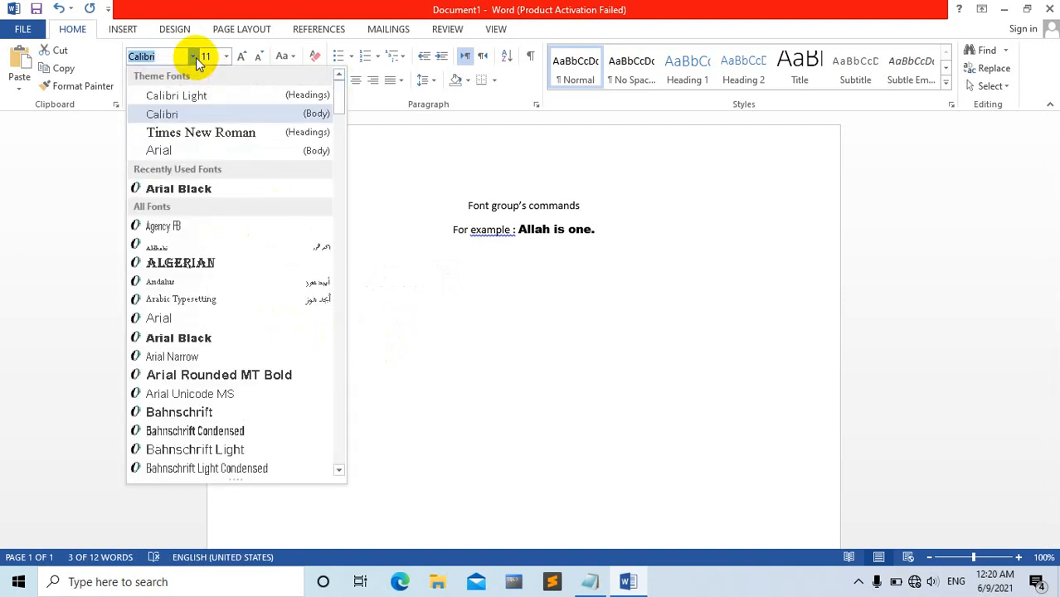
left_click(389, 308)
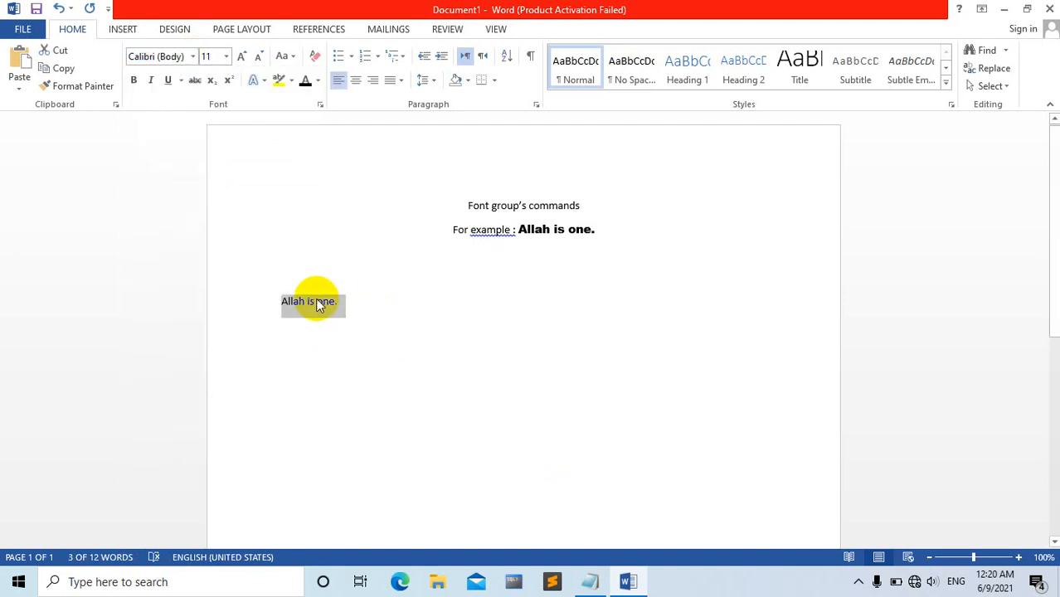
left_click(355, 81)
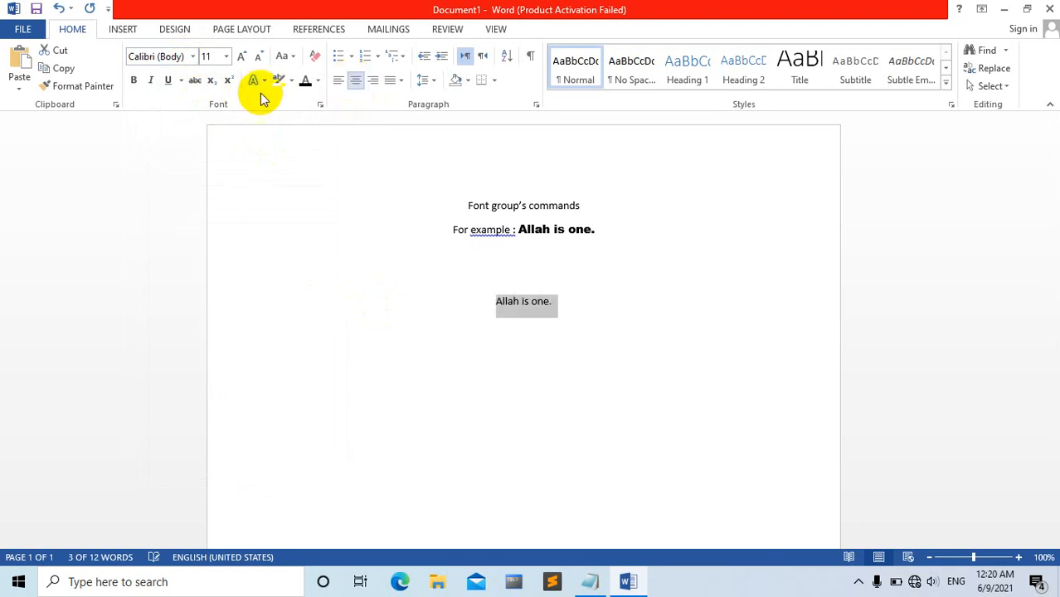
left_click(193, 56)
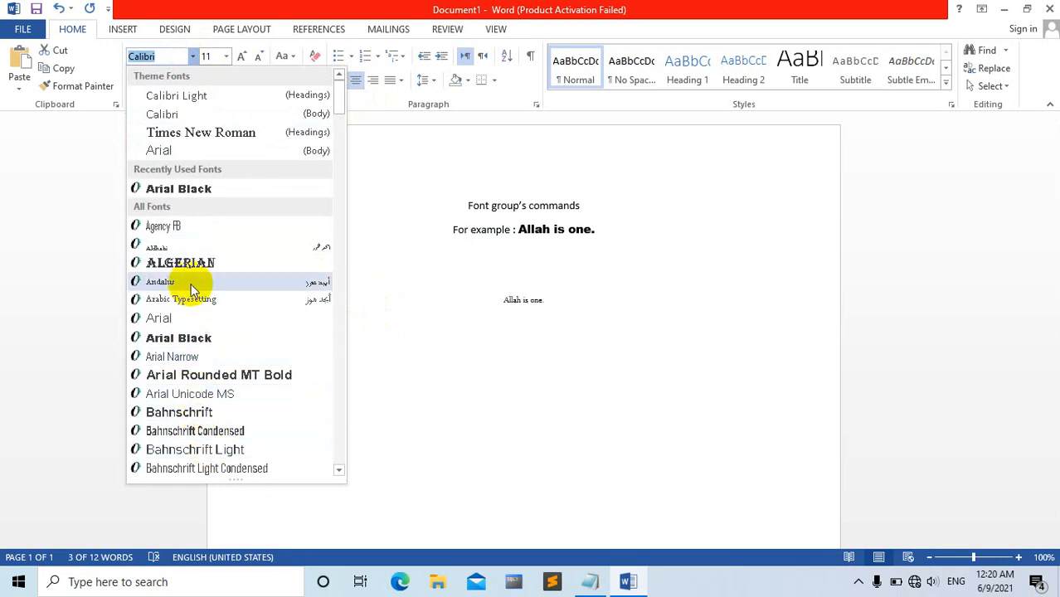
left_click(197, 337)
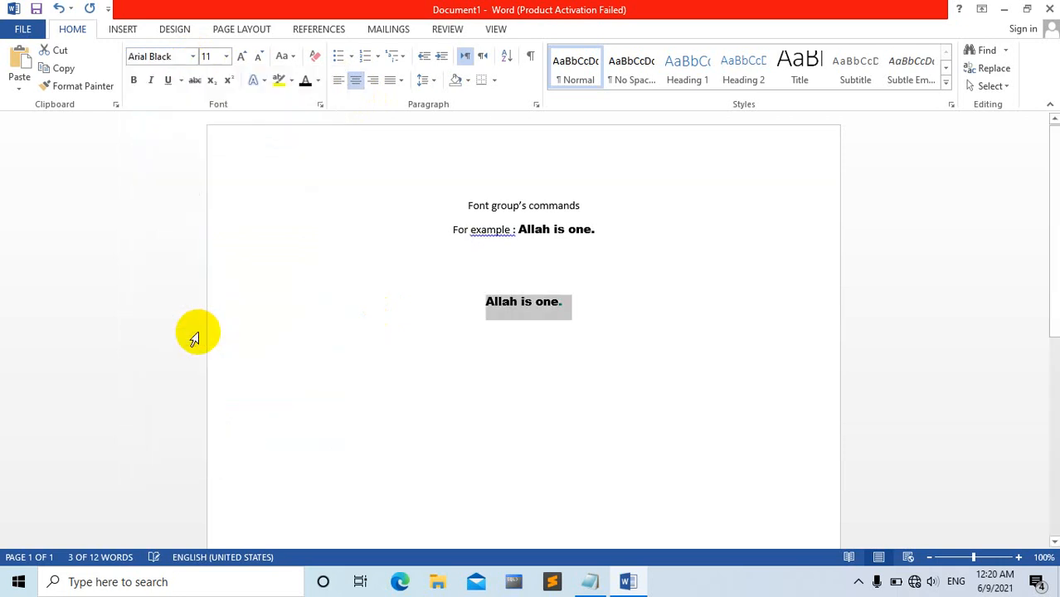
left_click(367, 348)
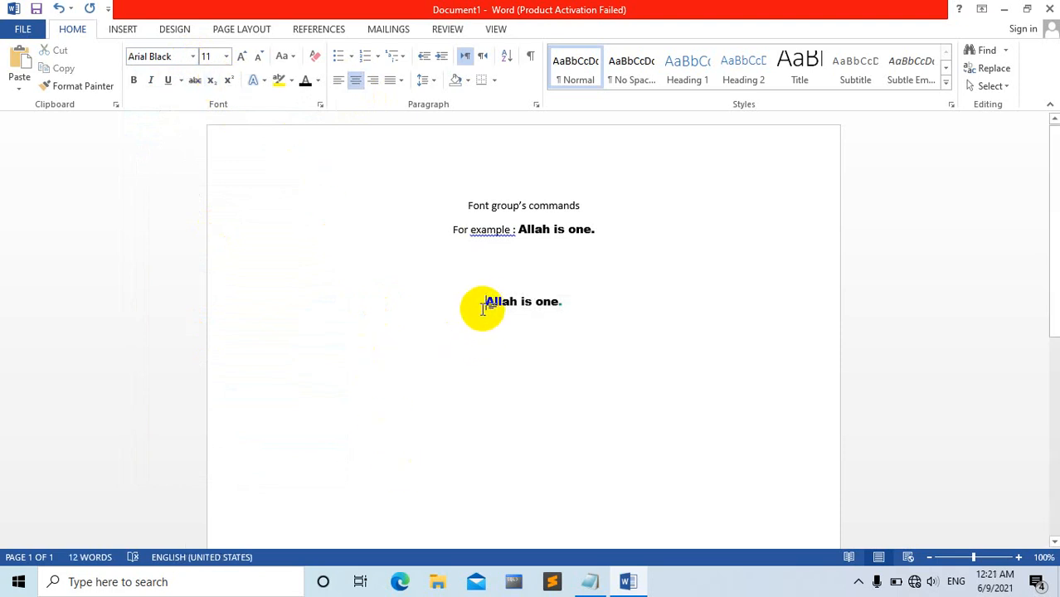
Enter a trial word at the end of the lower "Allah is one." sentence and delete it.
triple_click(583, 301)
left_click(577, 299)
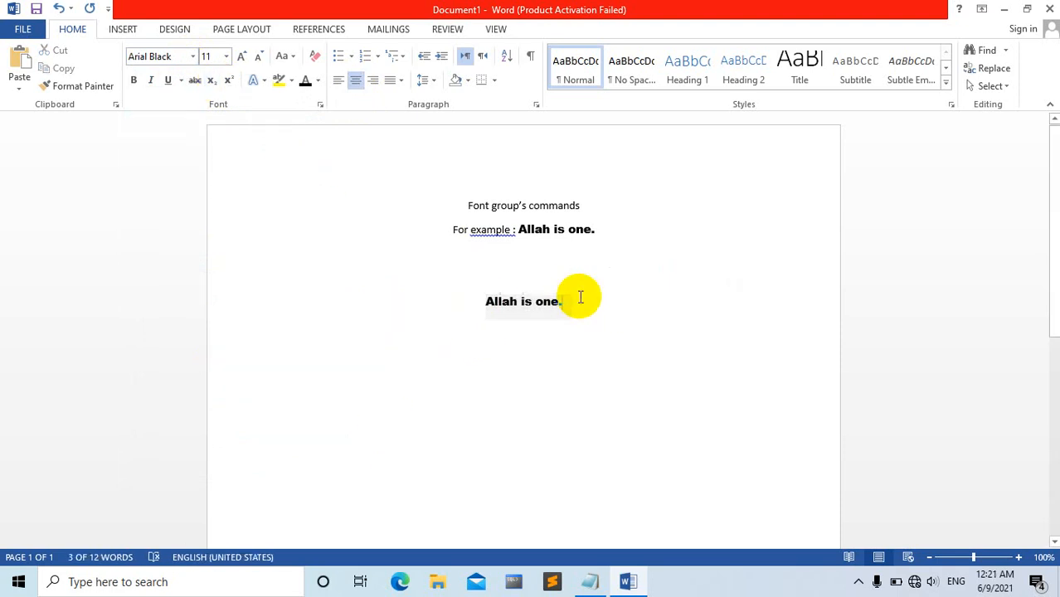
type("t")
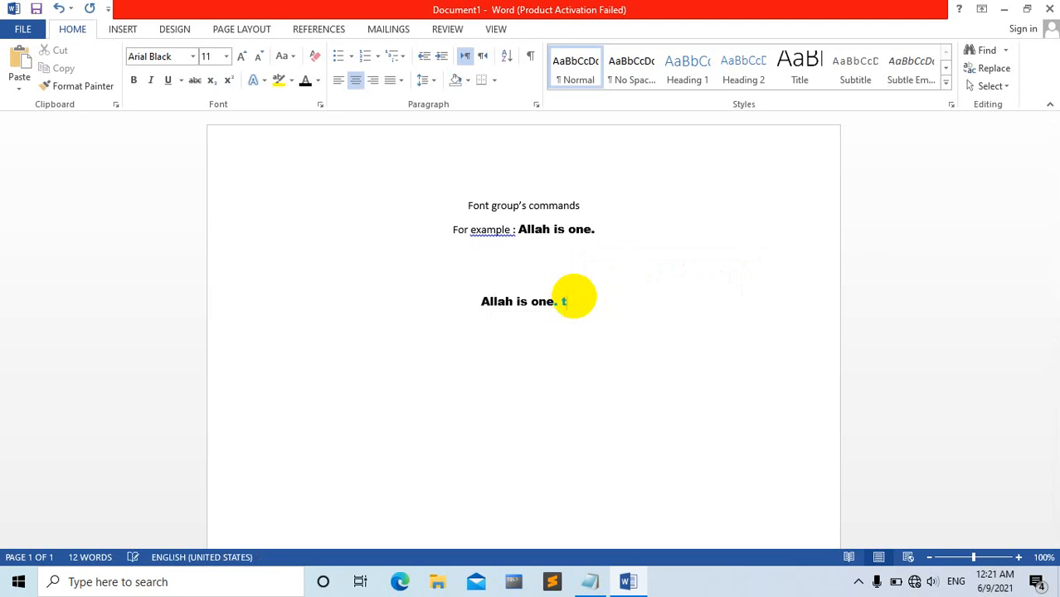
type("his")
key("BackSpace")
key("BackSpace")
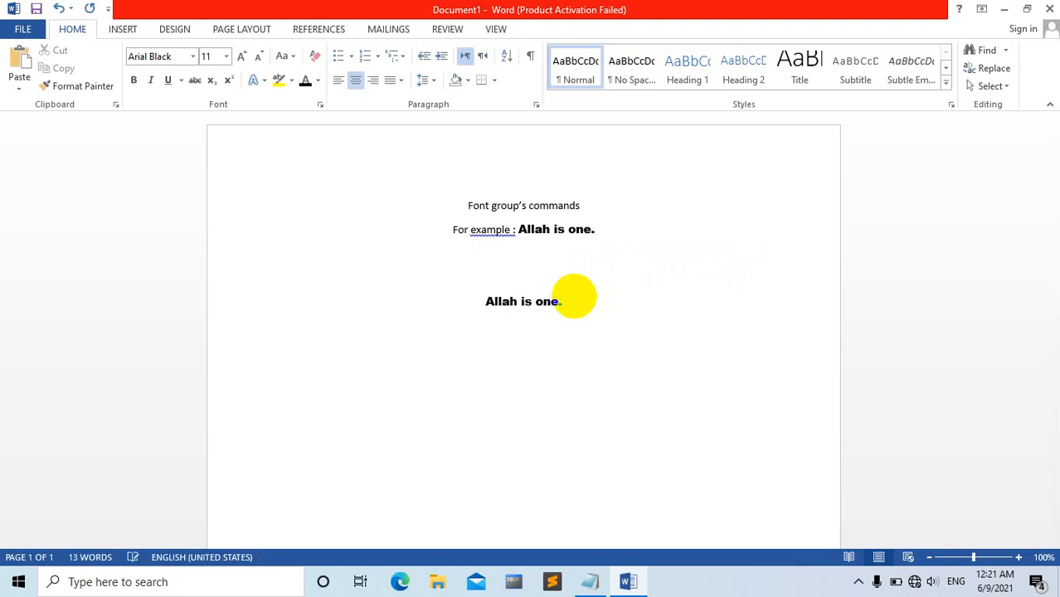
Add the text "This is my second lecture" in Arial after the lower "Allah is one." sentence.
left_click(73, 86)
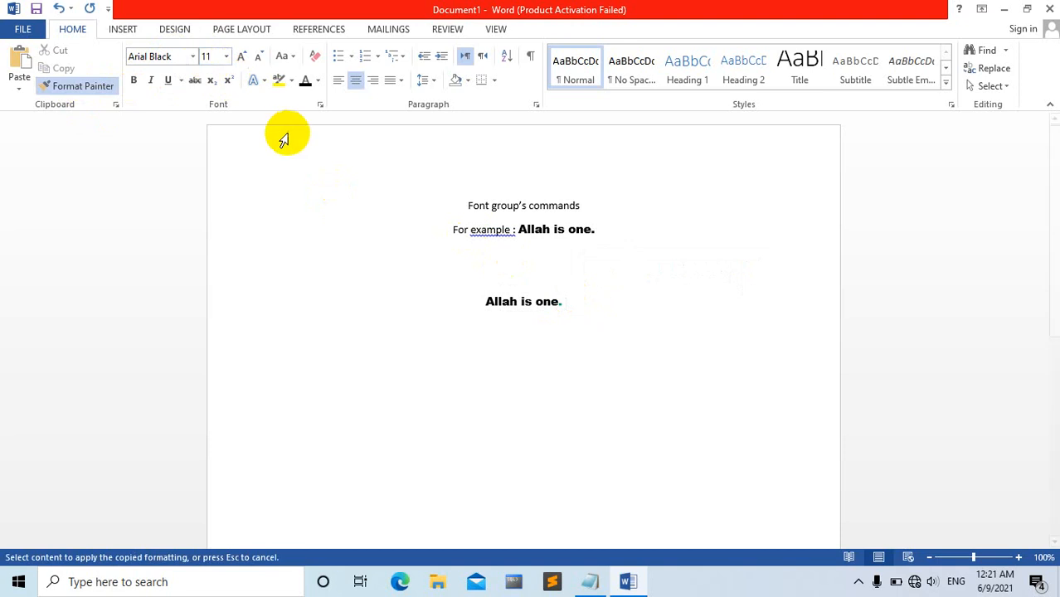
left_click(193, 56)
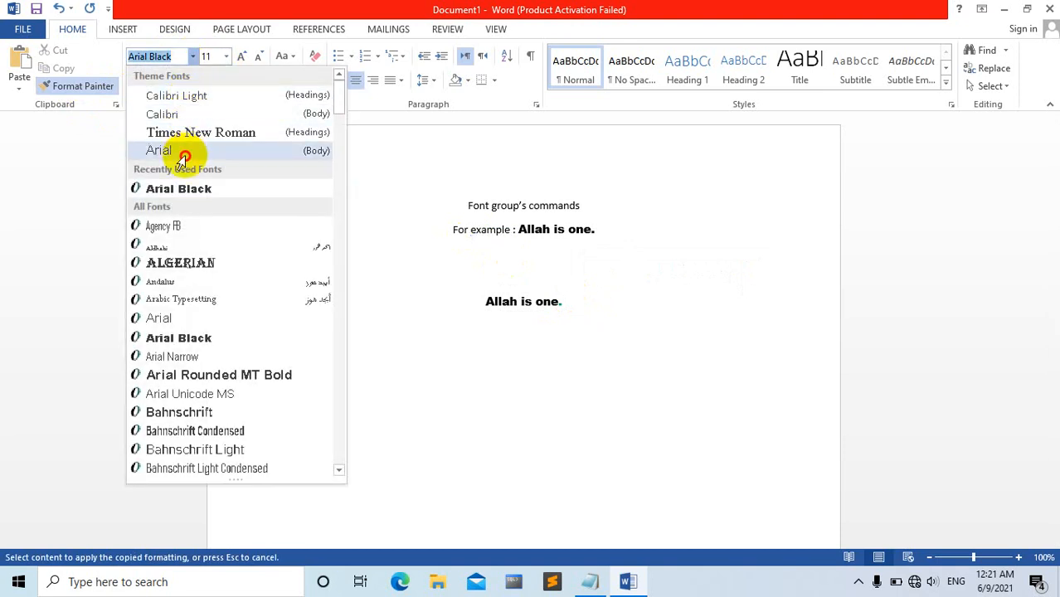
left_click(182, 157)
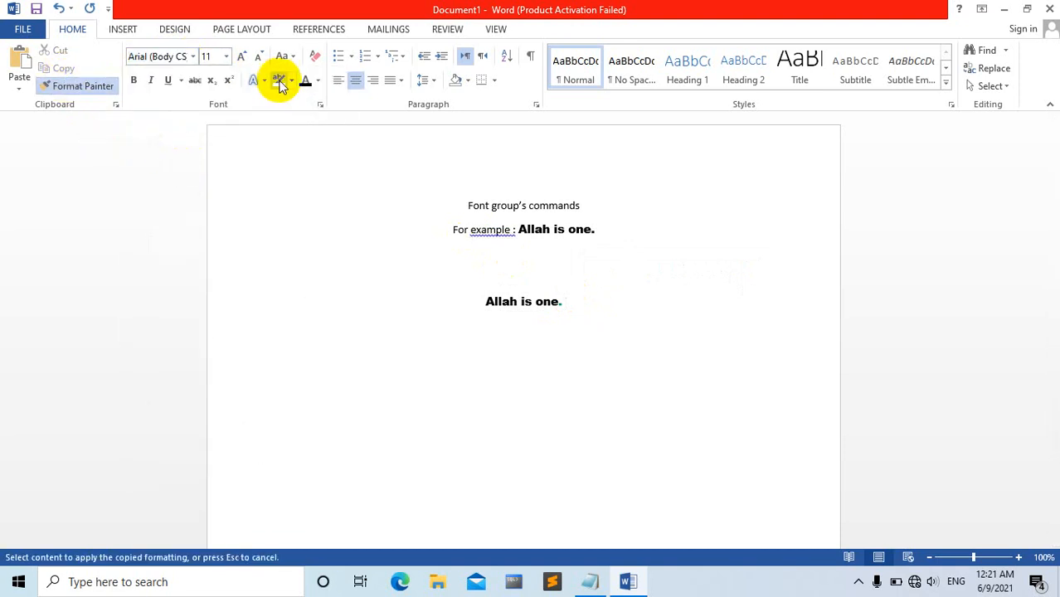
left_click_drag(569, 230, 595, 224)
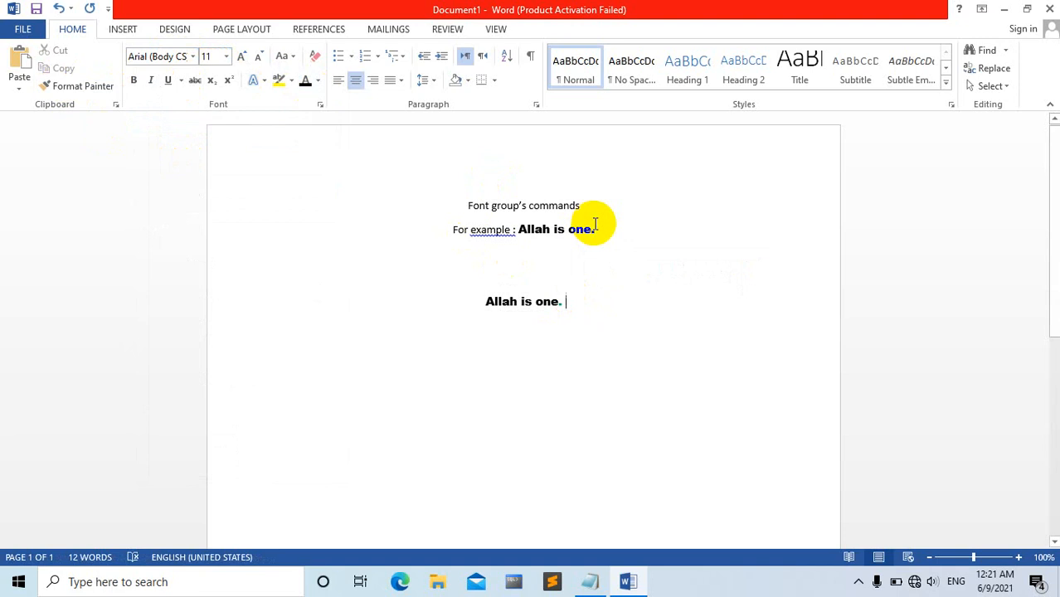
type("This is ")
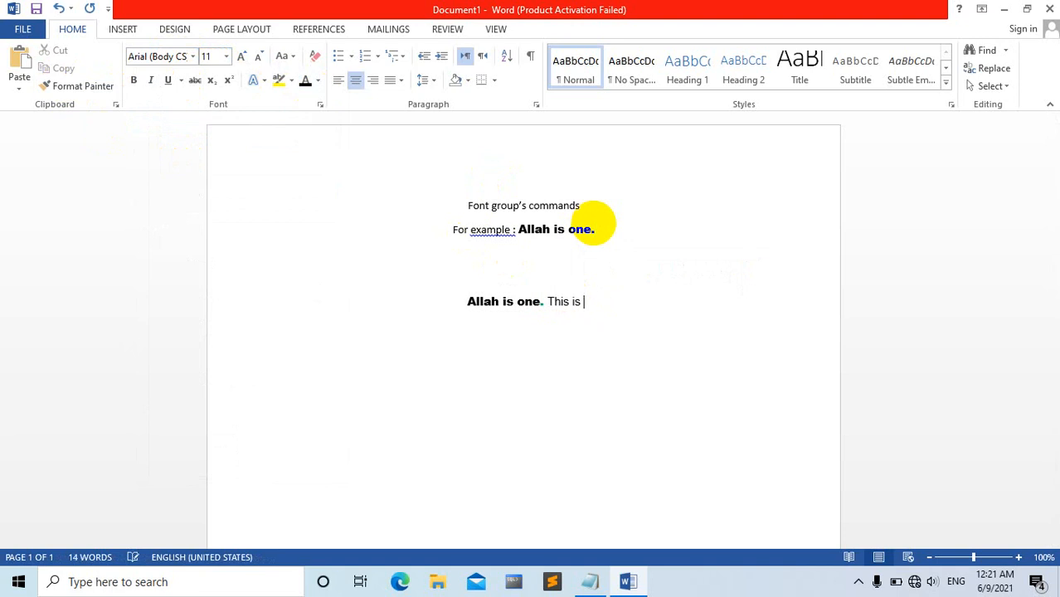
type("my s")
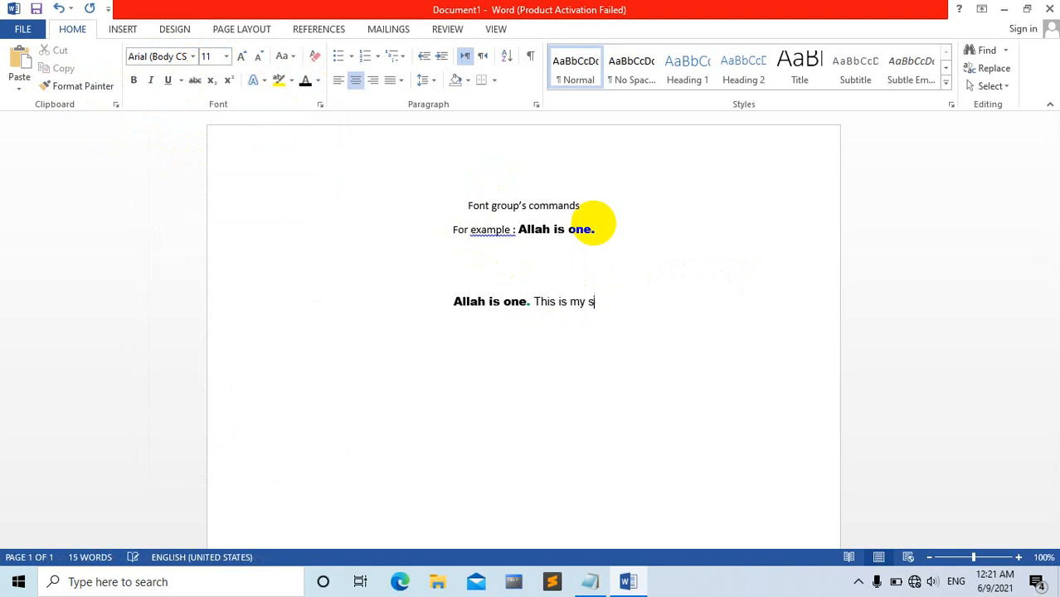
type("econd lec")
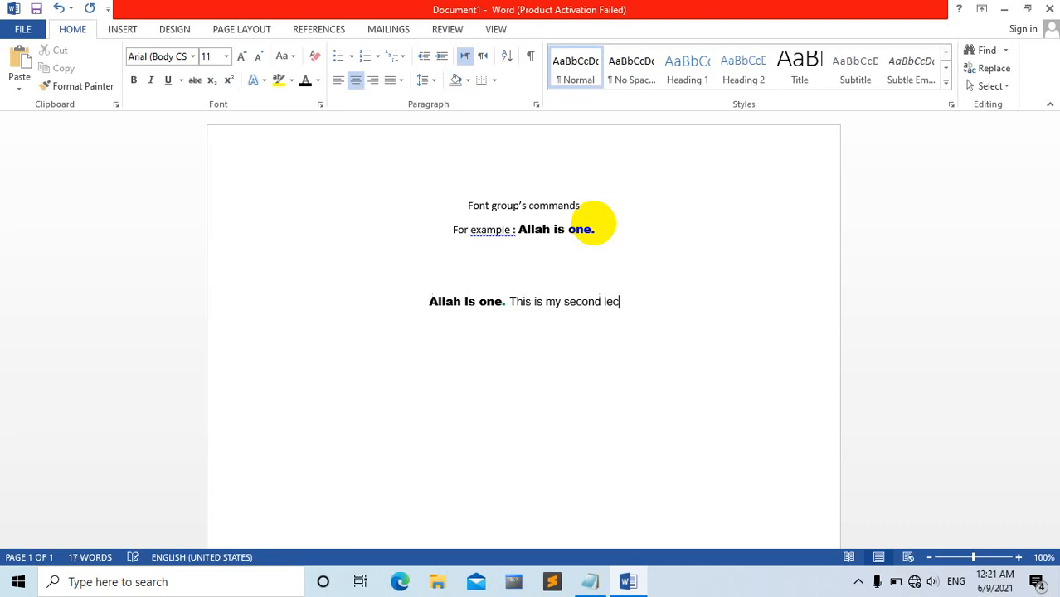
type("ture.")
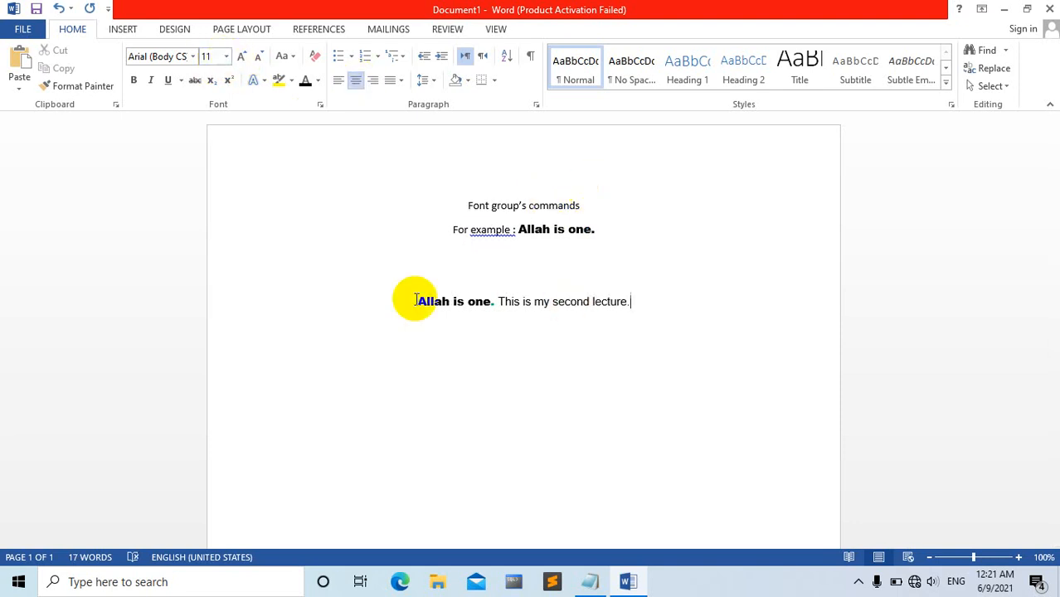
End the lower line's second sentence with a period and set the font size of its word "Allah" to 22.
left_click_drag(415, 300, 483, 303)
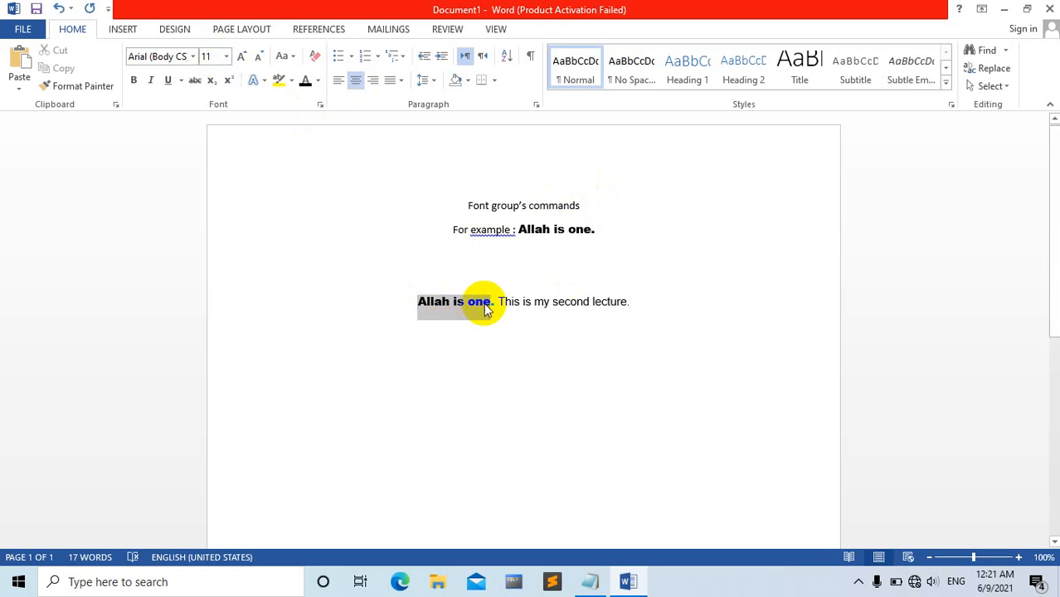
left_click(440, 301)
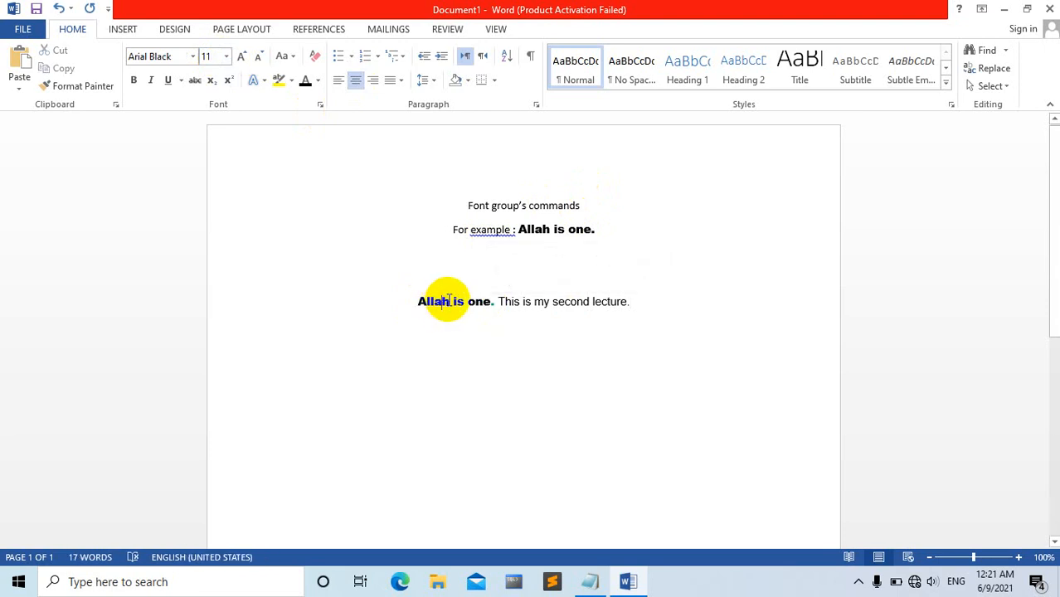
double_click(430, 299)
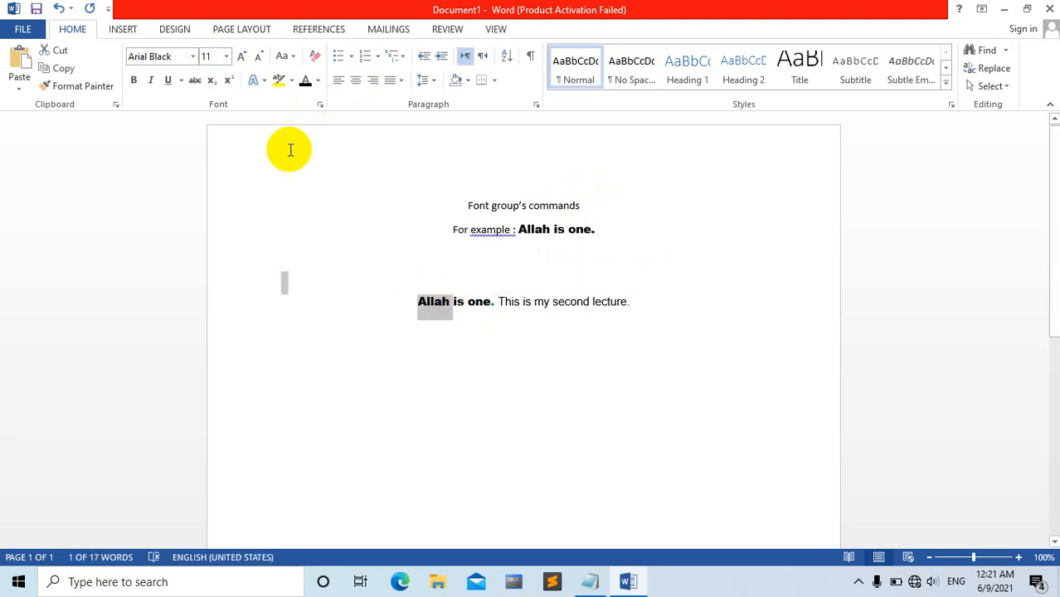
left_click(227, 58)
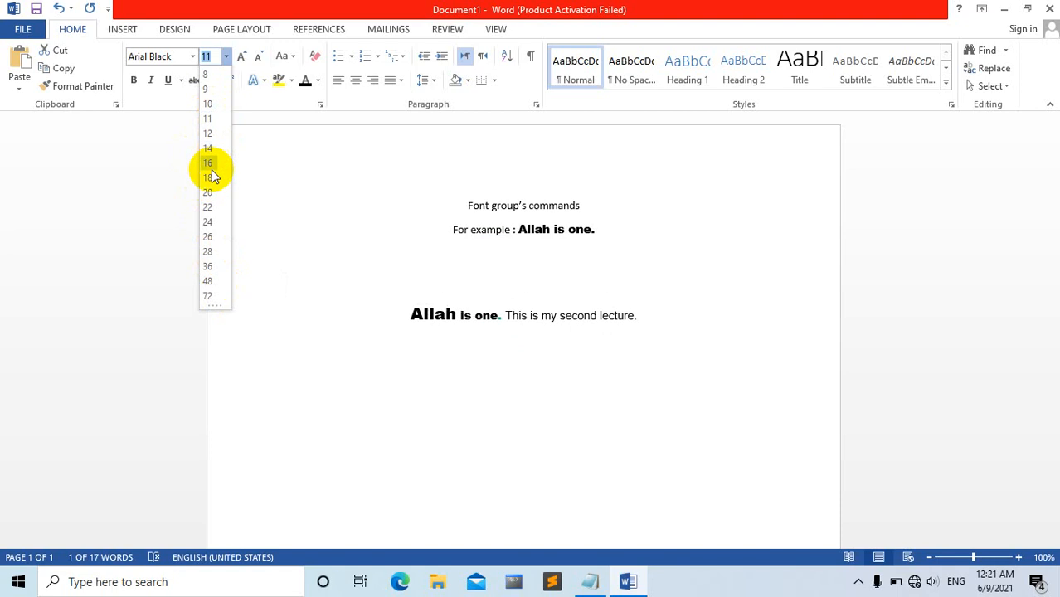
left_click(315, 312)
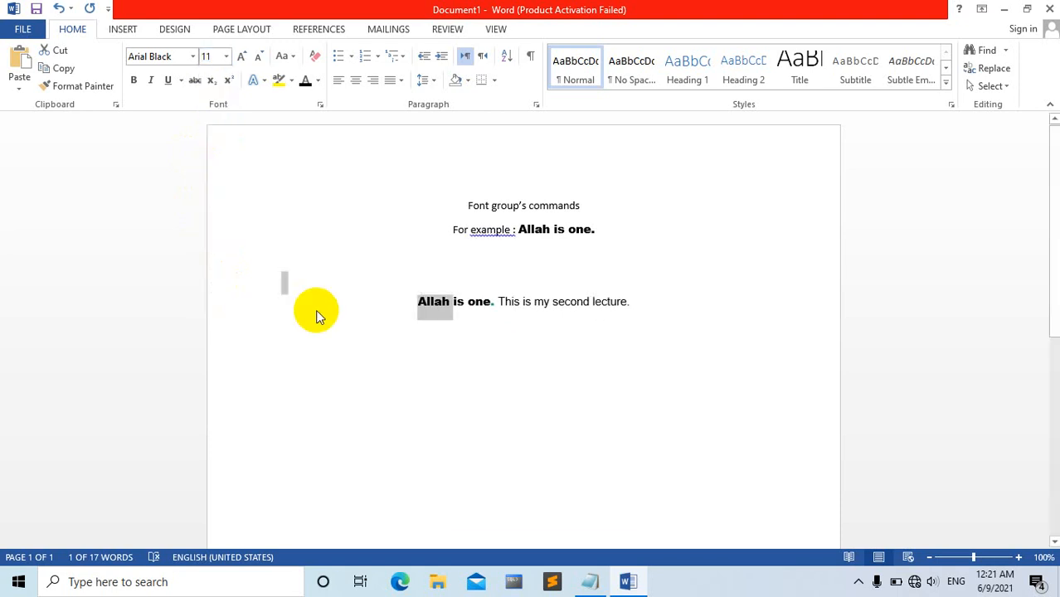
left_click(226, 57)
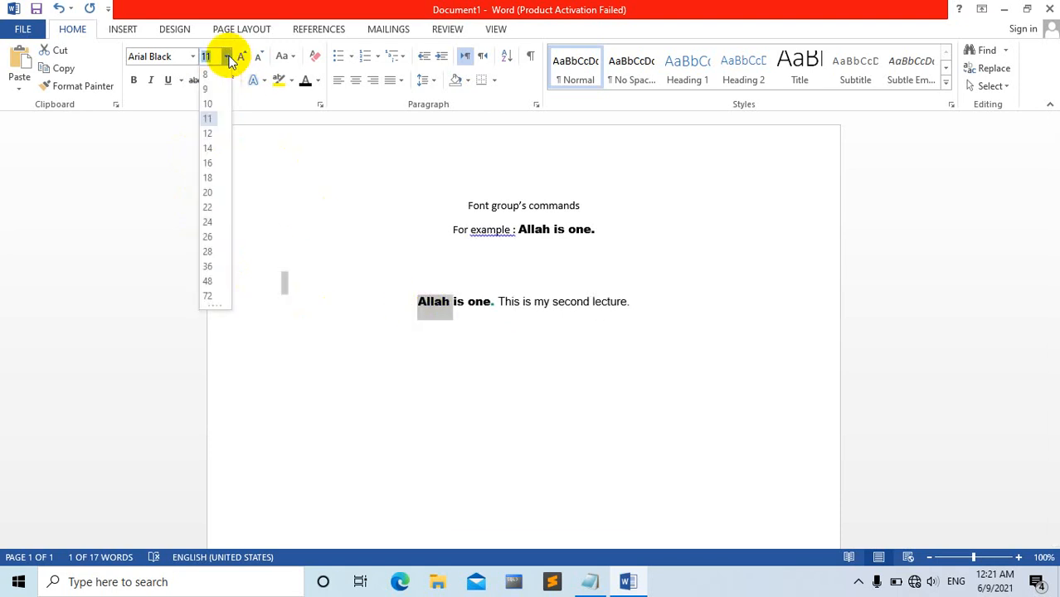
left_click(215, 209)
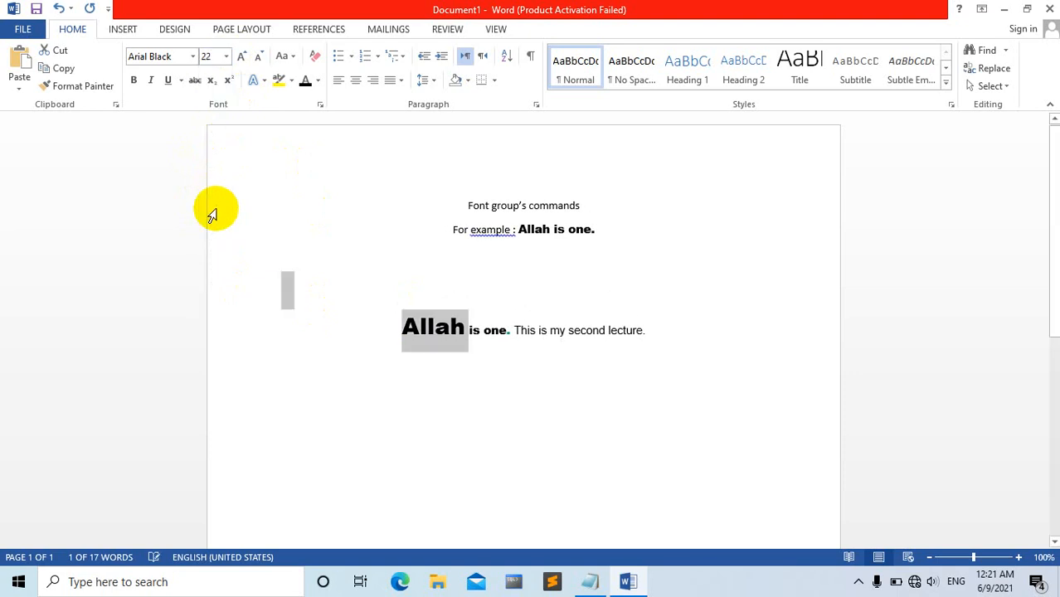
Enter a few trial letters at the end of the lower line and delete them.
left_click(680, 335)
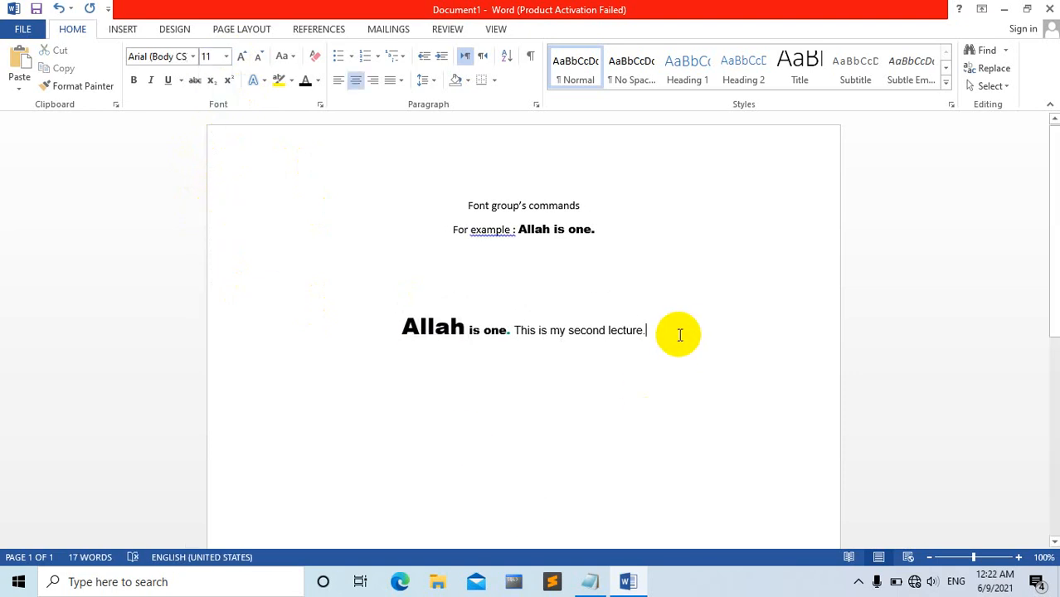
type("jbjk")
key("BackSpace")
key("BackSpace")
key("BackSpace")
key("BackSpace")
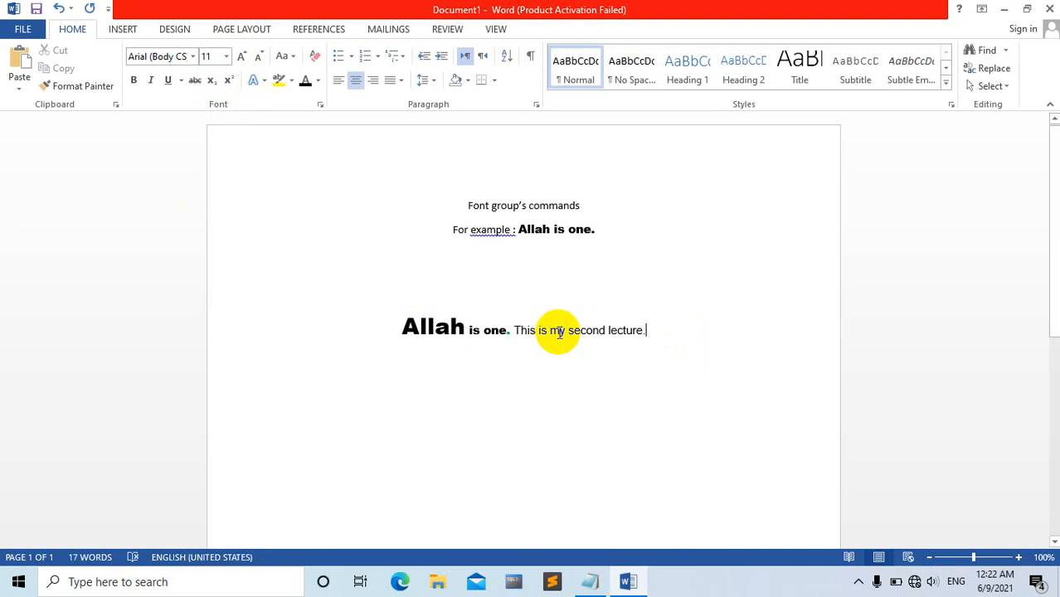
left_click(428, 334)
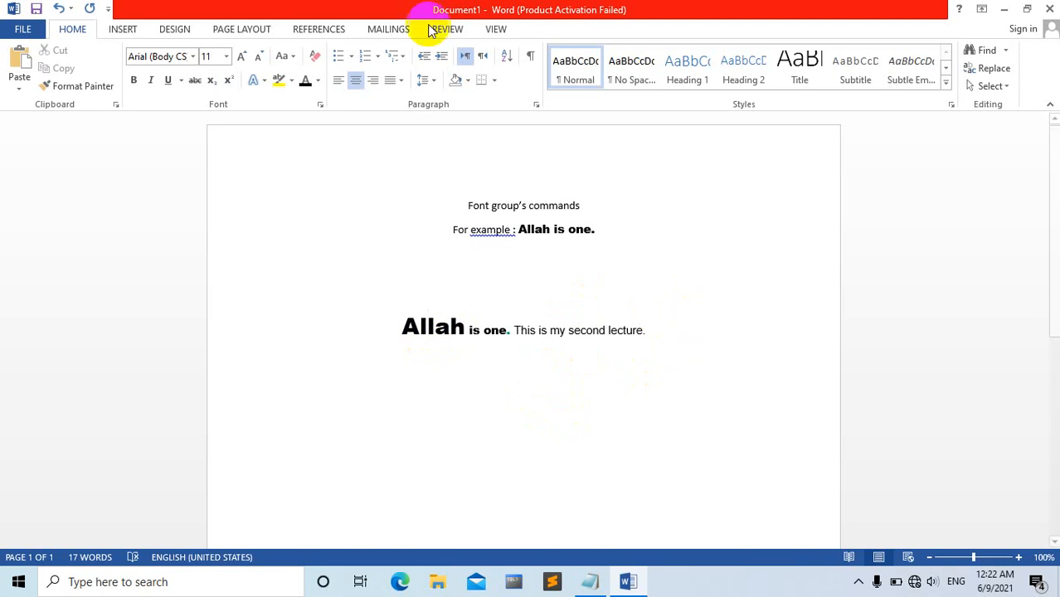
Try the word "This" in size 22 on the line below, then remove it and set the size back to 11.
left_click(226, 56)
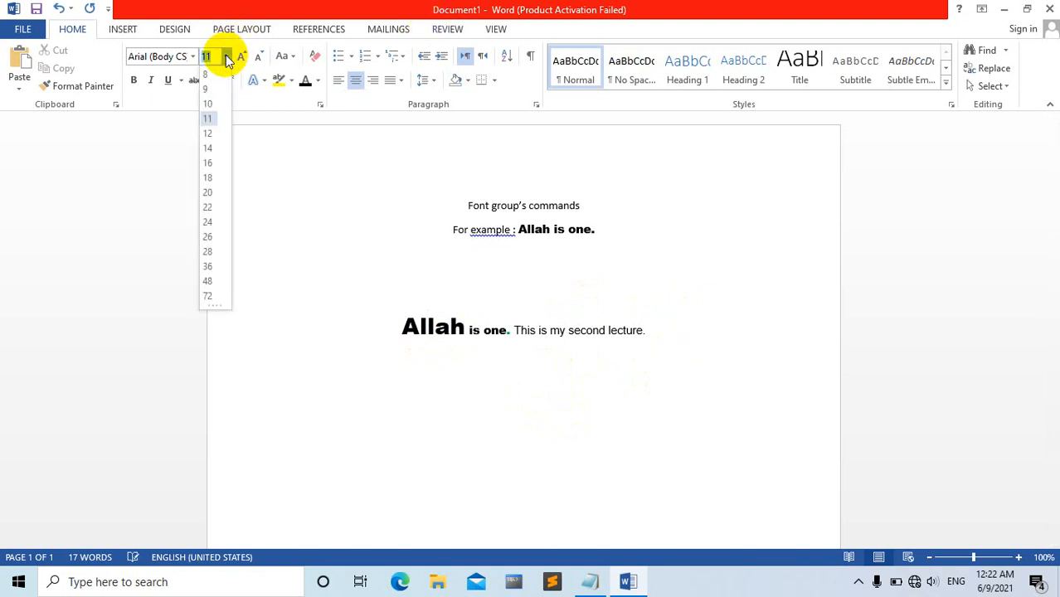
left_click(209, 207)
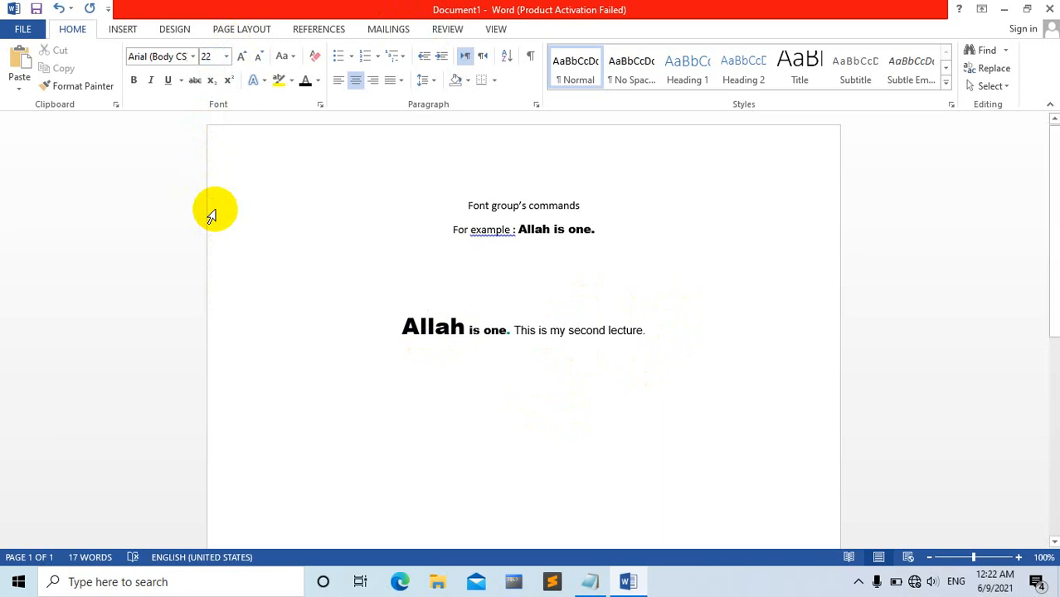
type("This")
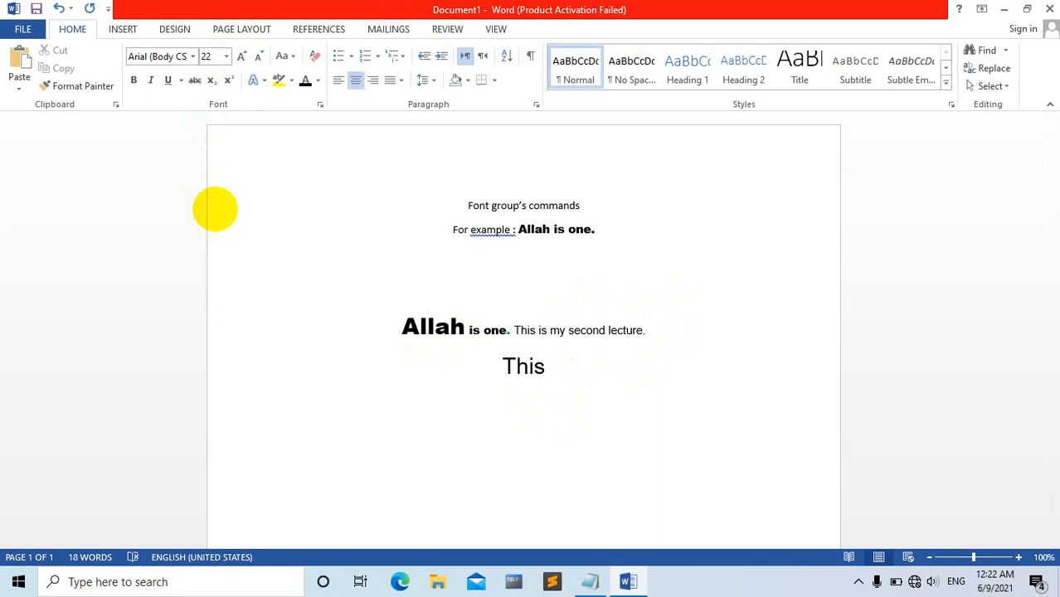
key("BackSpace")
key("BackSpace")
key("BackSpace")
key("BackSpace")
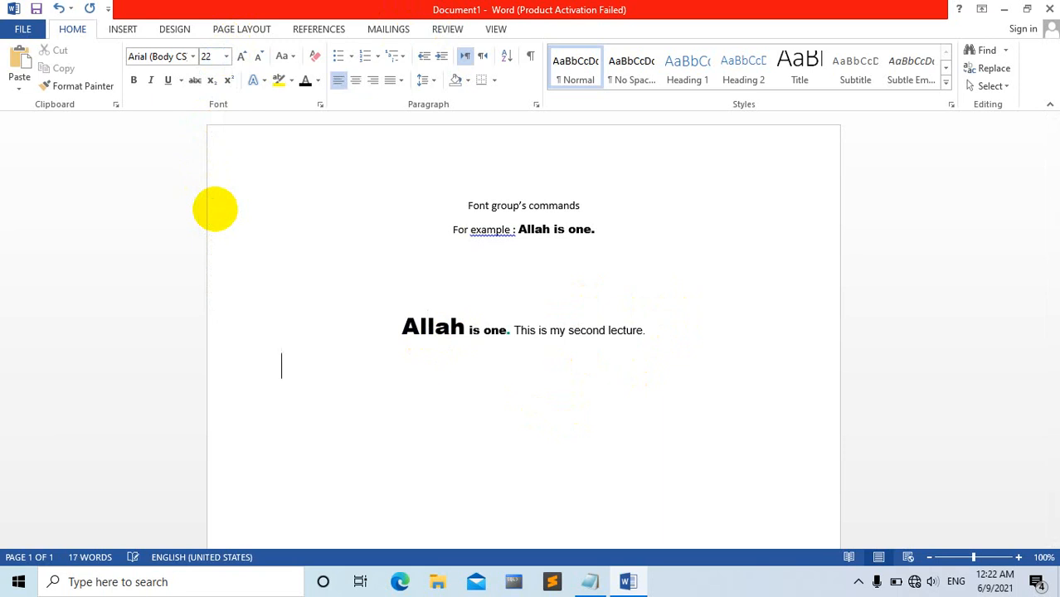
left_click(227, 56)
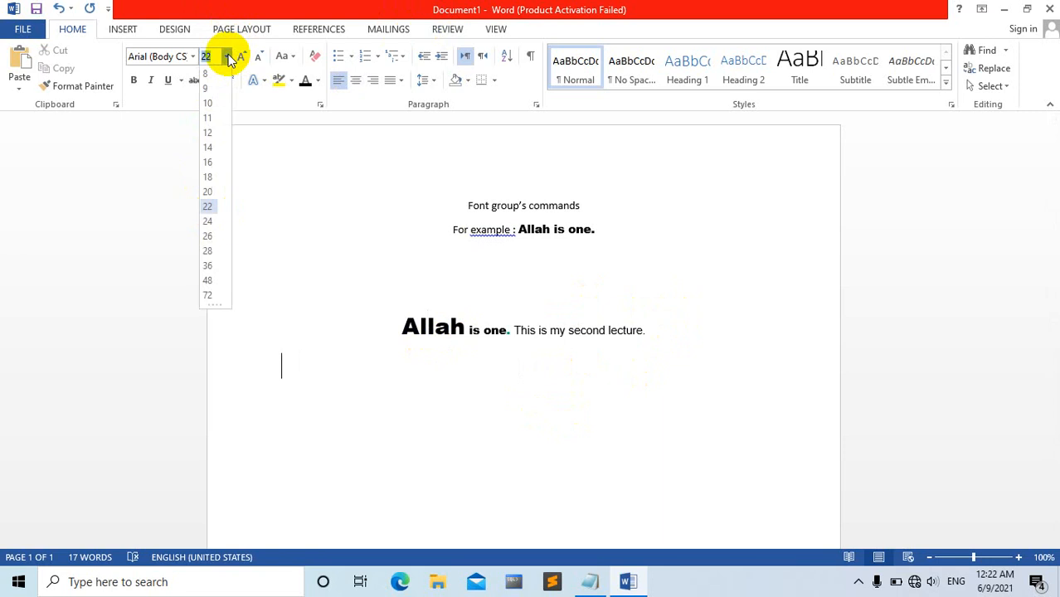
left_click(209, 118)
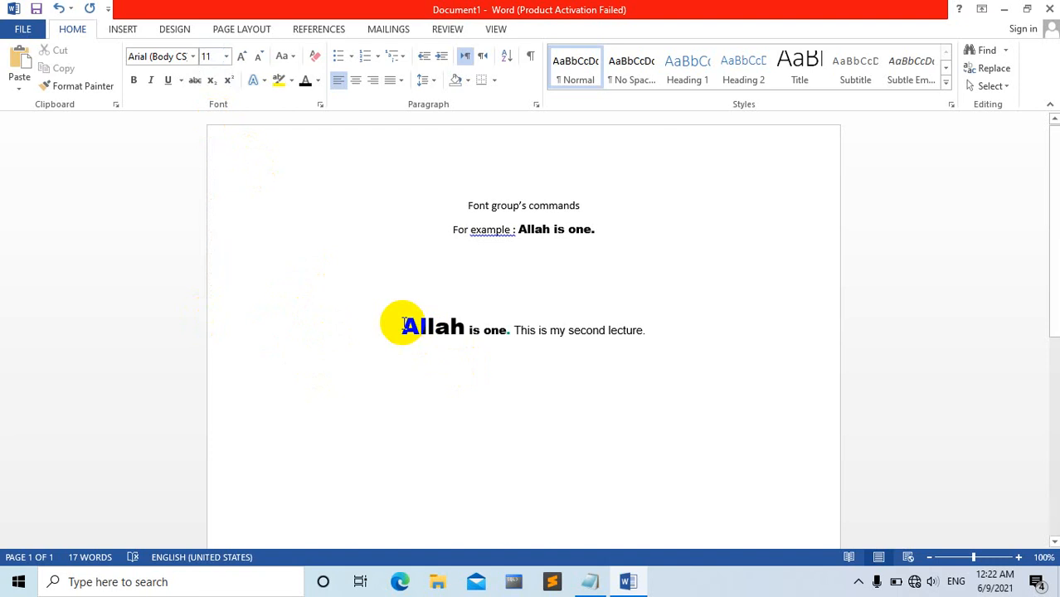
Enlarge the lower line's word "Allah" in increments up to 72 points with Increase Font Size.
left_click_drag(402, 324, 440, 324)
left_click_drag(456, 324, 467, 325)
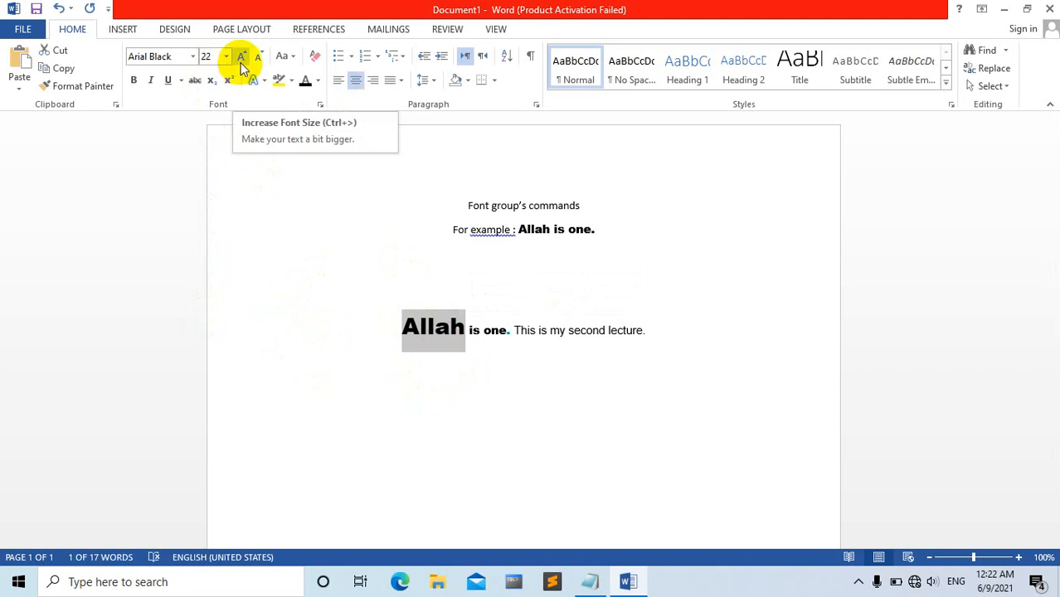
left_click(240, 56)
left_click(241, 57)
left_click(241, 57)
left_click(241, 57)
left_click(241, 57)
left_click(241, 56)
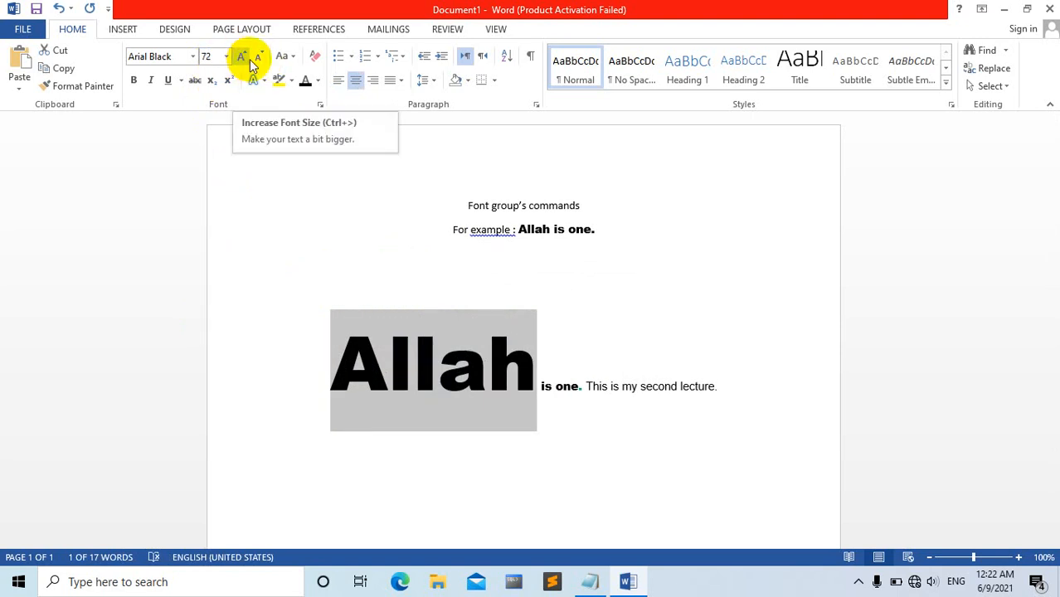
Shrink the enlarged word "Allah" in increments to 20 points and grow it again to 26.
left_click(259, 59)
left_click(259, 59)
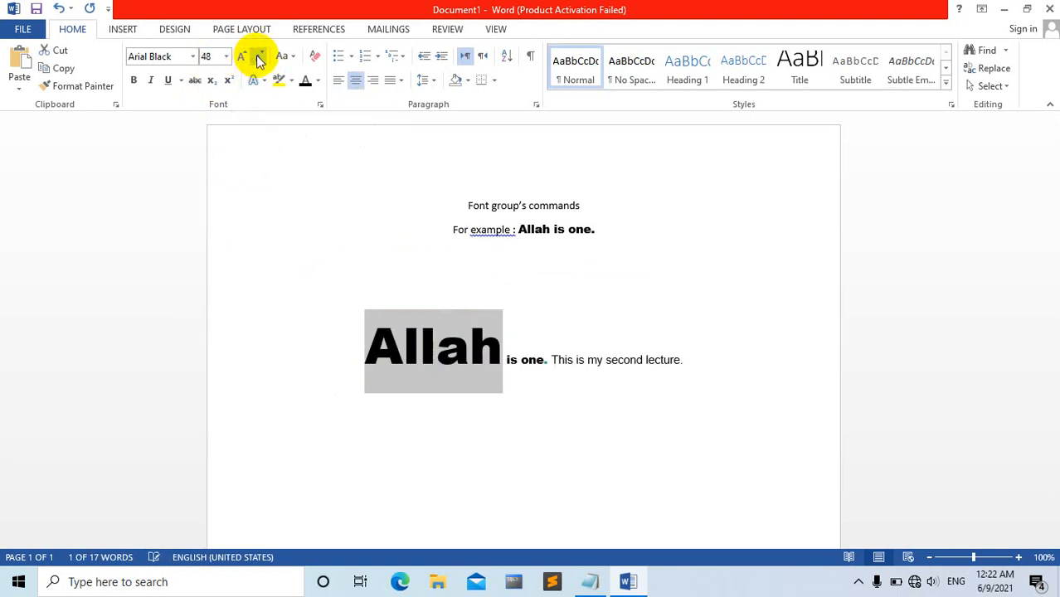
left_click(259, 58)
left_click(259, 58)
left_click(259, 58)
left_click(258, 58)
left_click(259, 58)
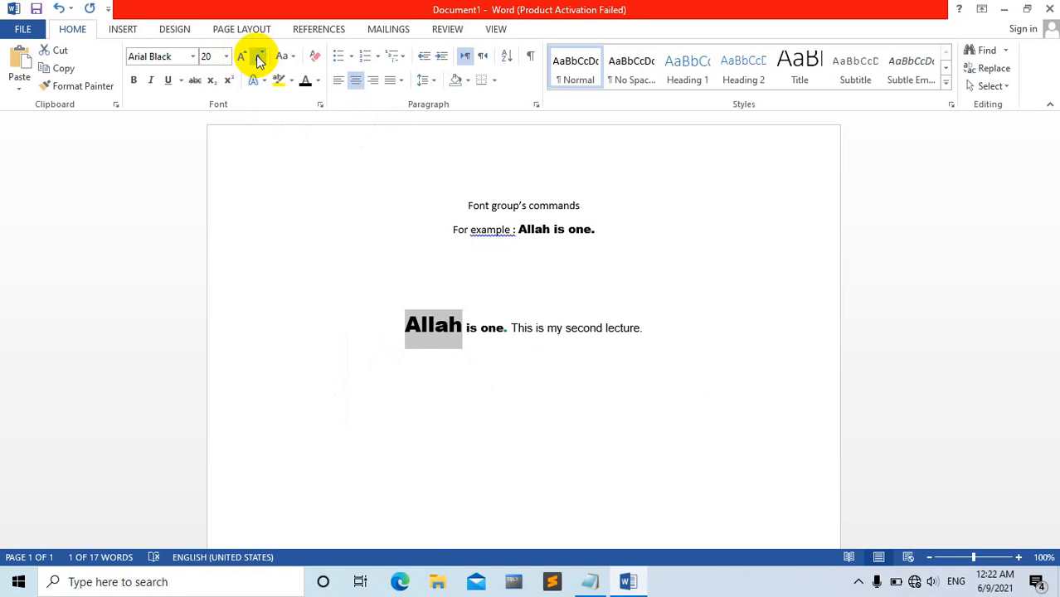
left_click(240, 57)
left_click(240, 56)
left_click(241, 57)
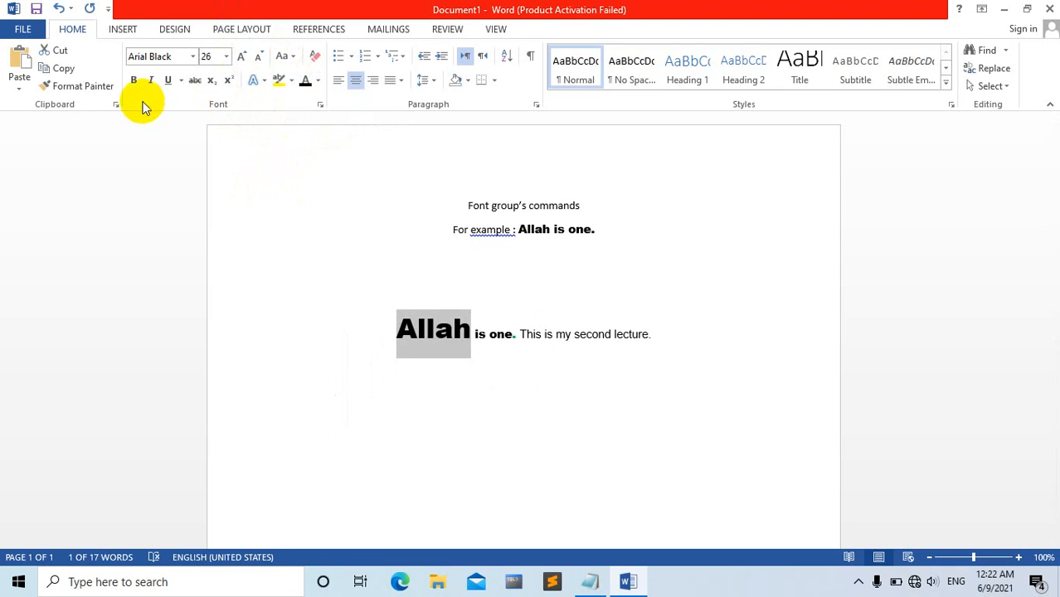
Apply bold, italic and underline to the sentence "This is my second lecture".
left_click(522, 334)
left_click_drag(520, 334, 632, 325)
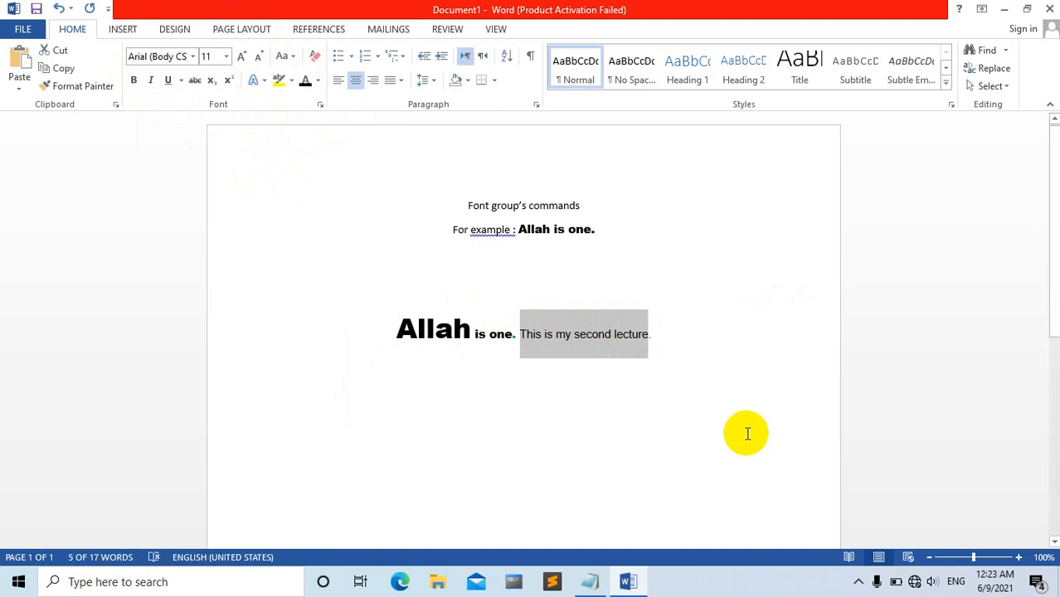
left_click(859, 584)
left_click(859, 552)
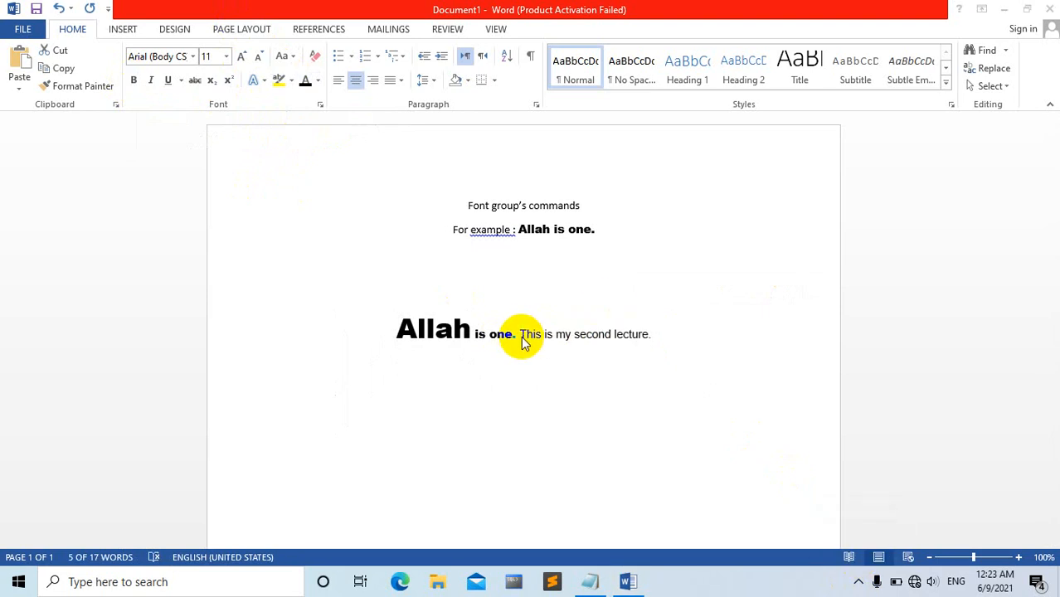
left_click(535, 331)
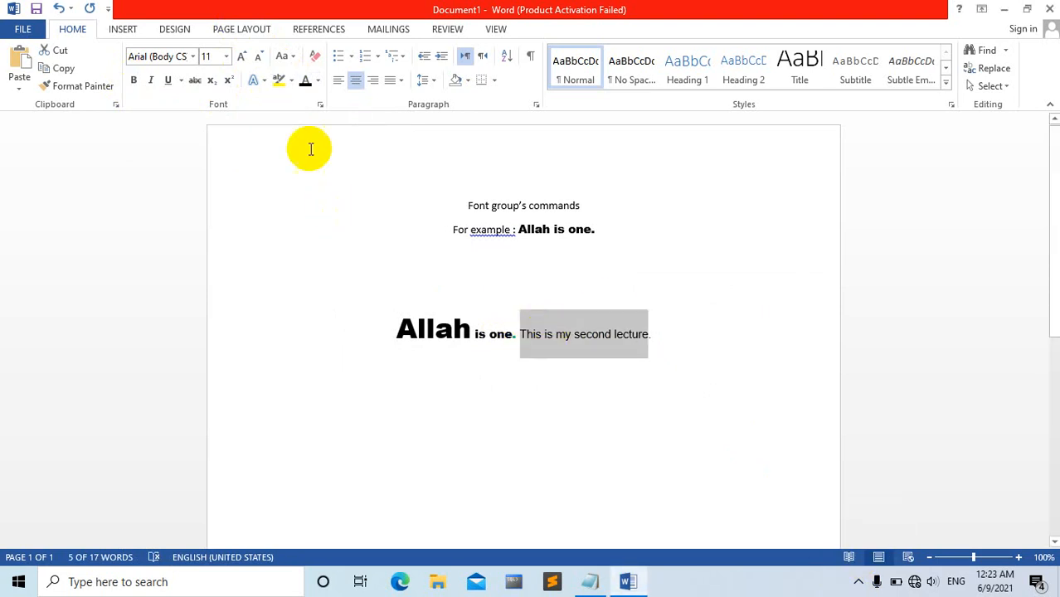
left_click(135, 80)
left_click(151, 83)
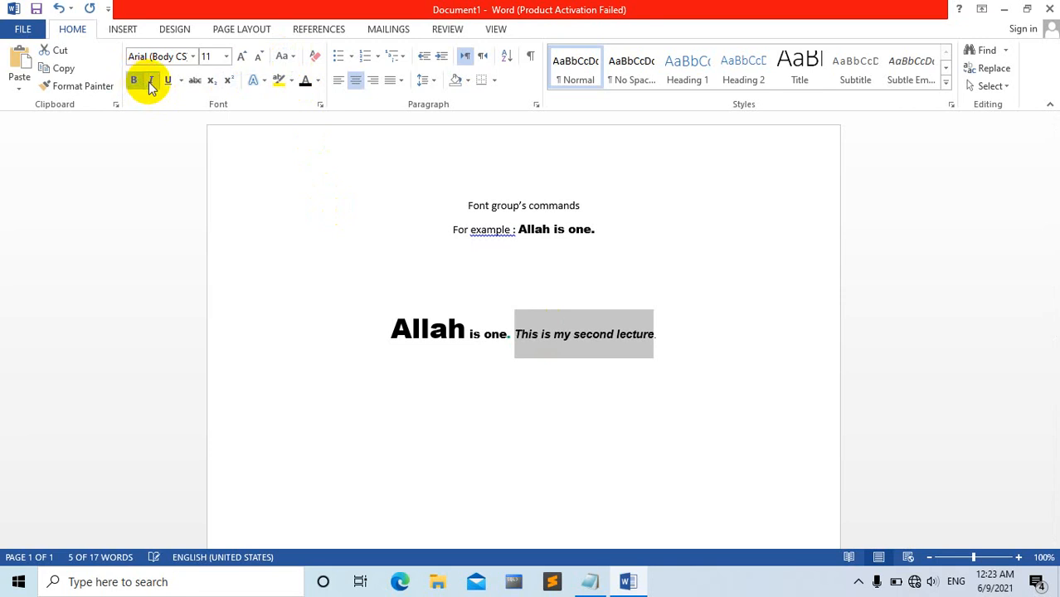
left_click(168, 82)
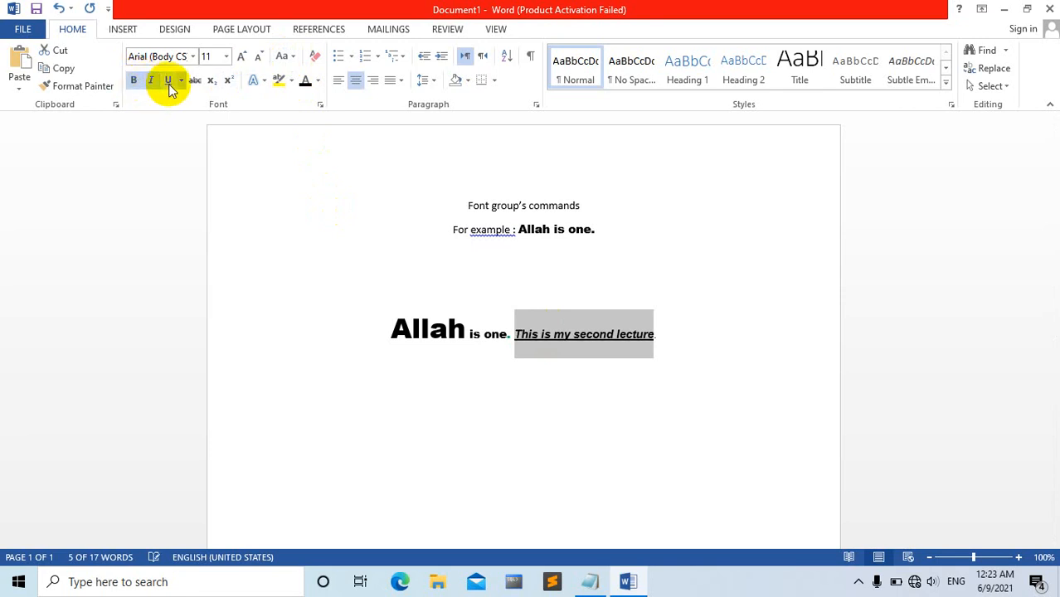
Remove the underline, italic and bold formatting from "This is my second lecture".
left_click(168, 83)
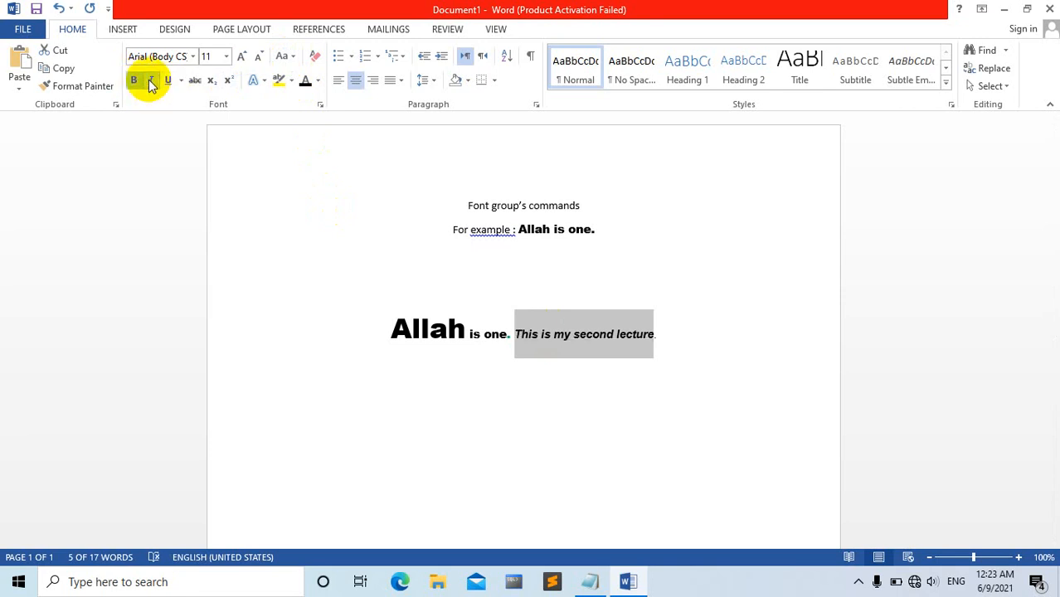
left_click(150, 83)
left_click(135, 80)
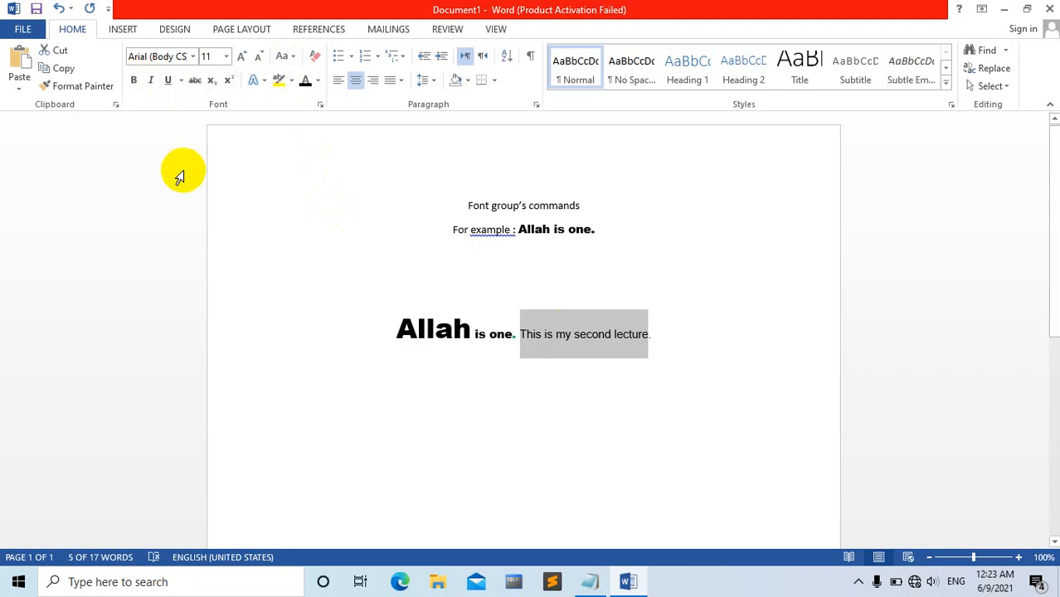
Make the words "is one" in the lower line bold, toggling the formatting off and on.
left_click(496, 332)
left_click_drag(476, 334, 504, 343)
left_click(134, 81)
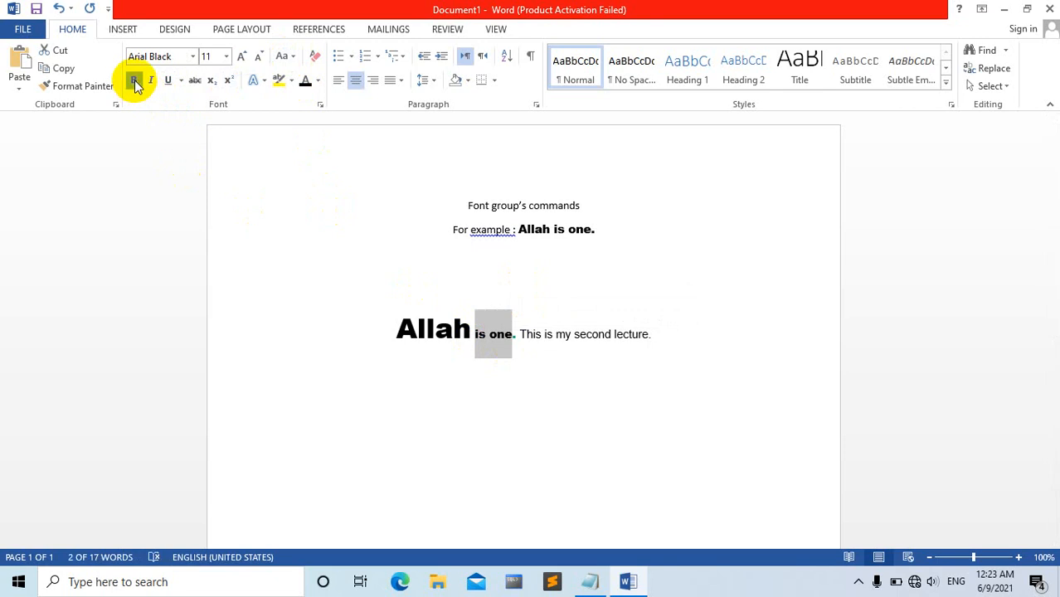
left_click(135, 81)
left_click(134, 81)
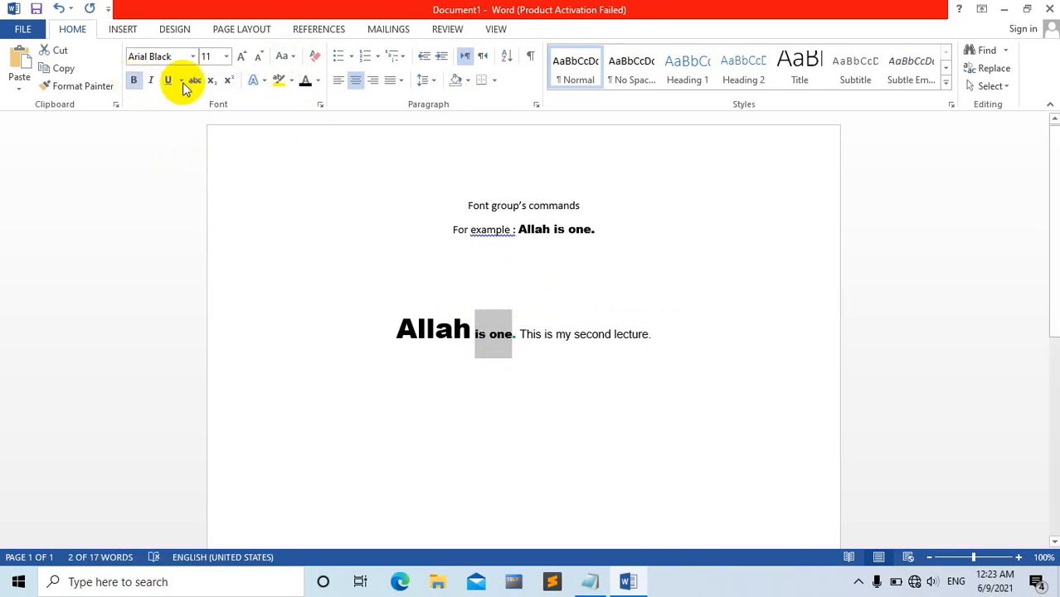
Turn italic on and off for "is one" and start a new line after "This is my second lecture.".
left_click(152, 81)
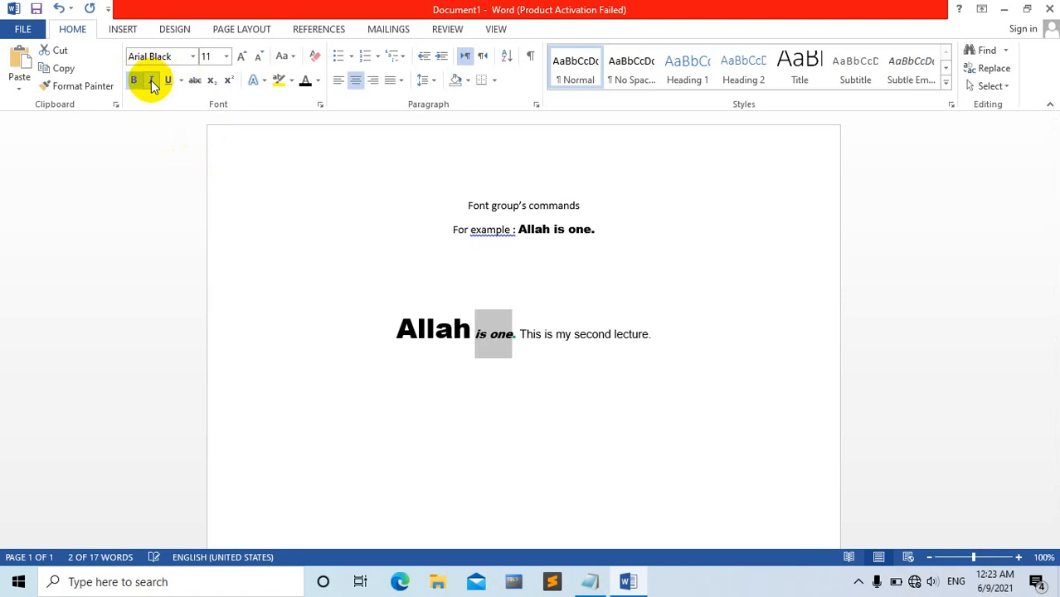
left_click(150, 80)
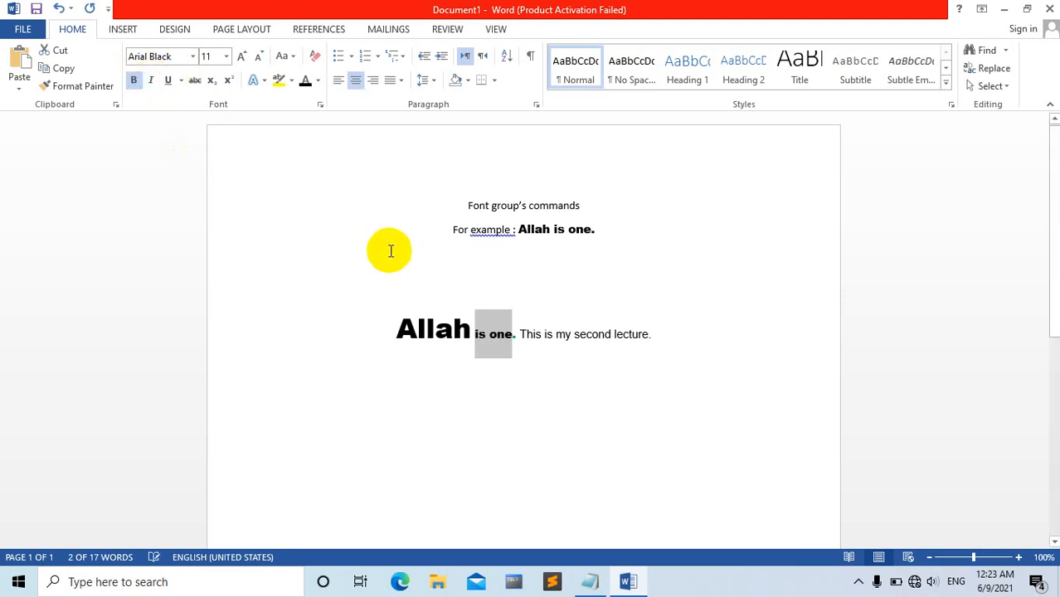
left_click(570, 319)
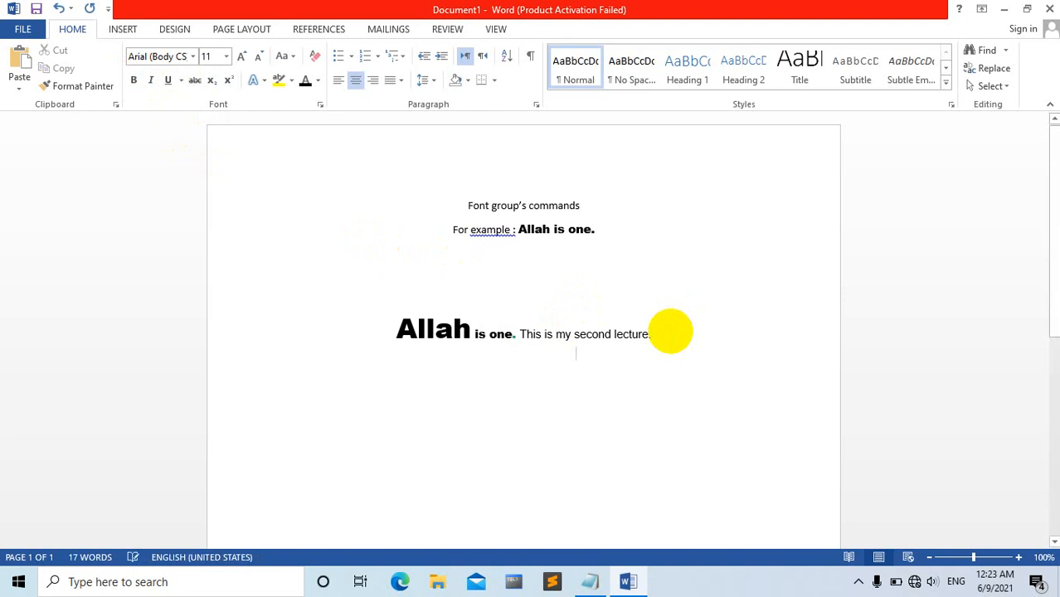
key("Return")
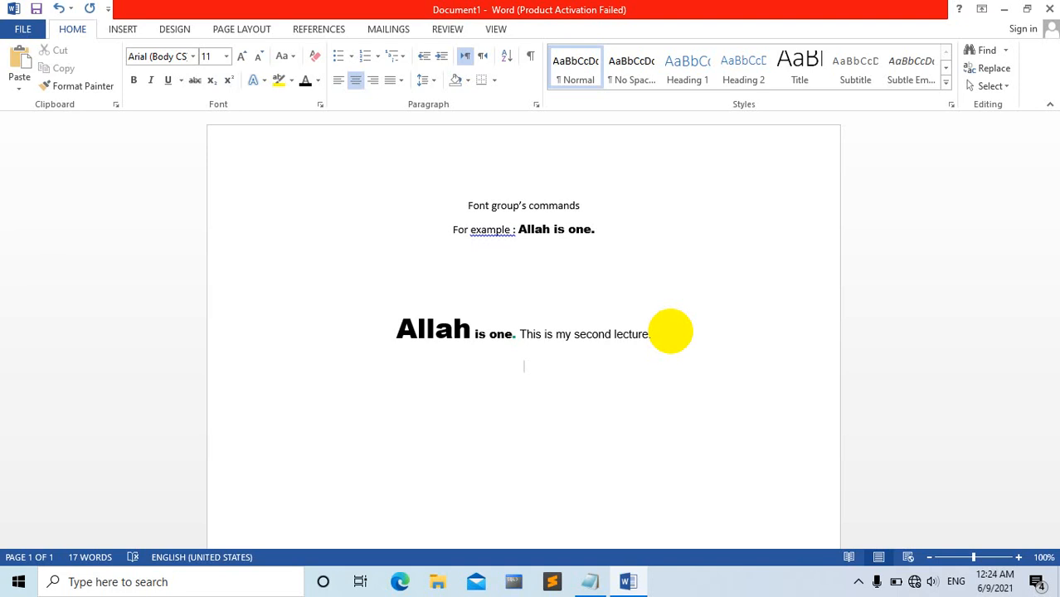
Write "America people want islam 100%" on the new line below the second lecture sentence.
type("Amer")
key("BackSpace")
key("BackSpace")
type("erica people is")
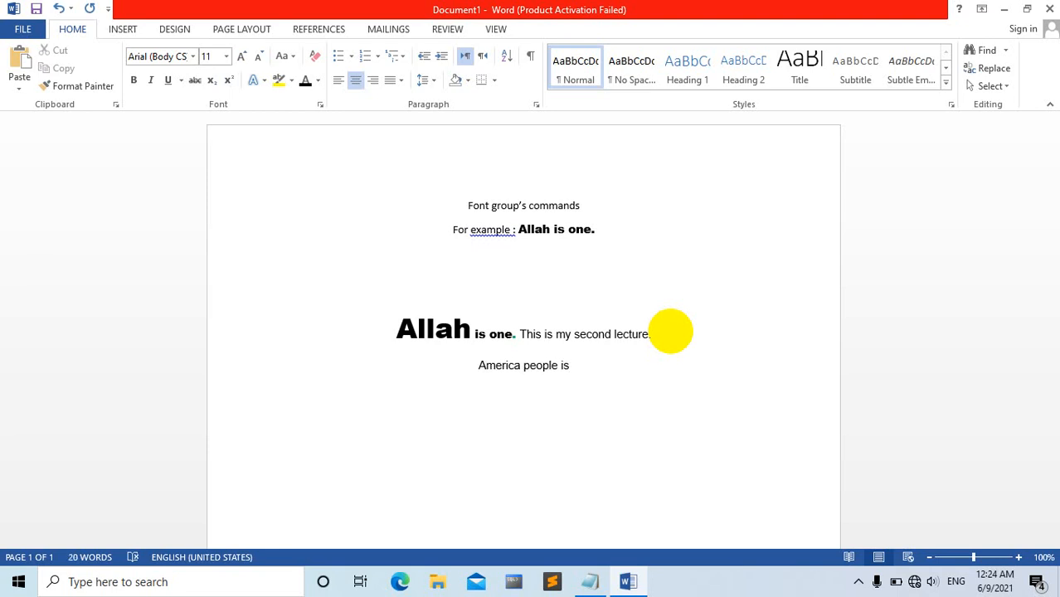
key("BackSpace")
key("BackSpace")
key("BackSpace")
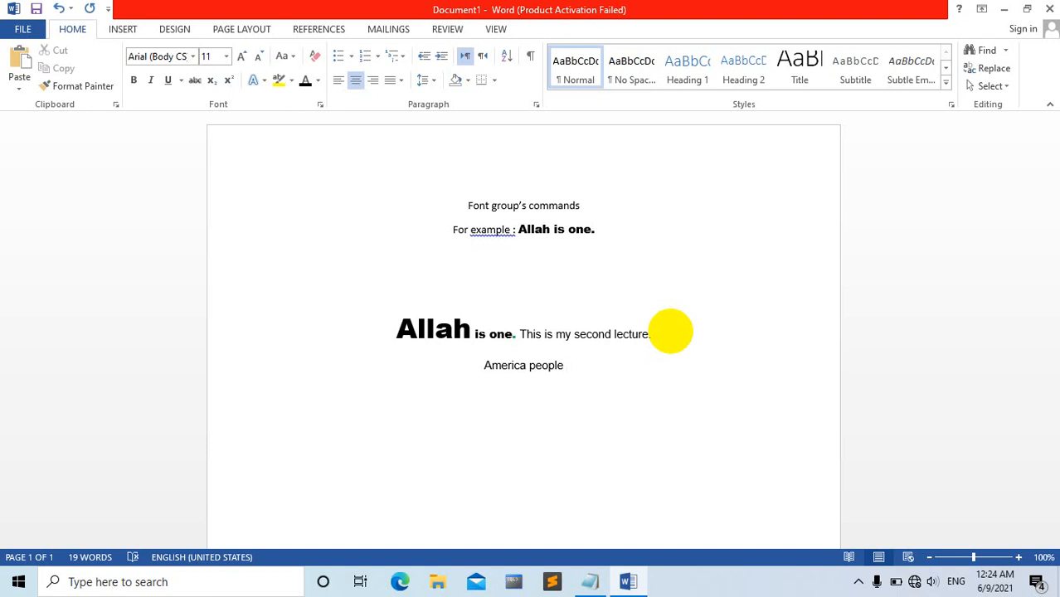
type("want ")
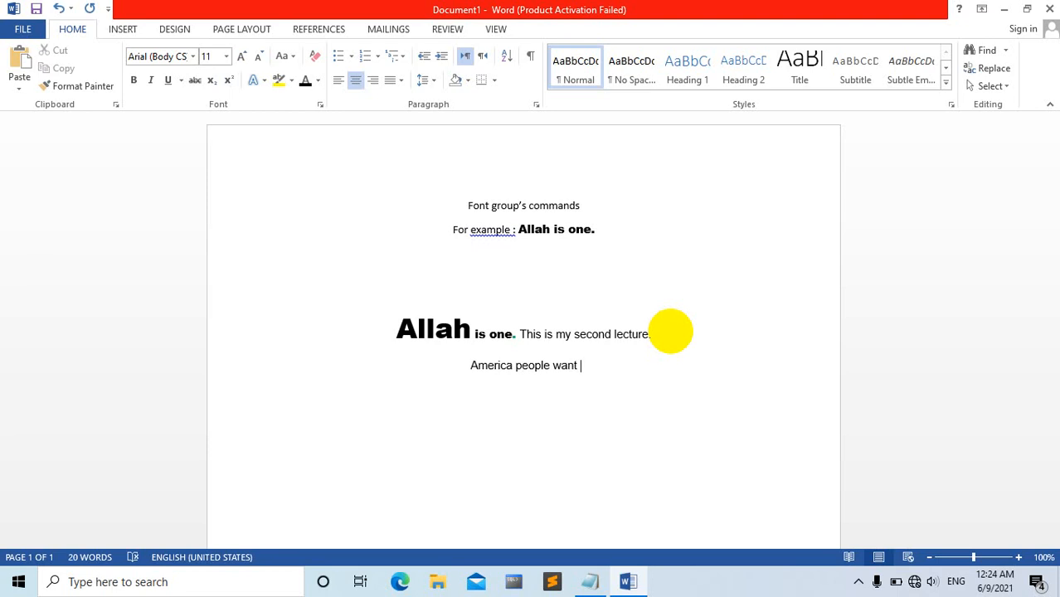
type("isl")
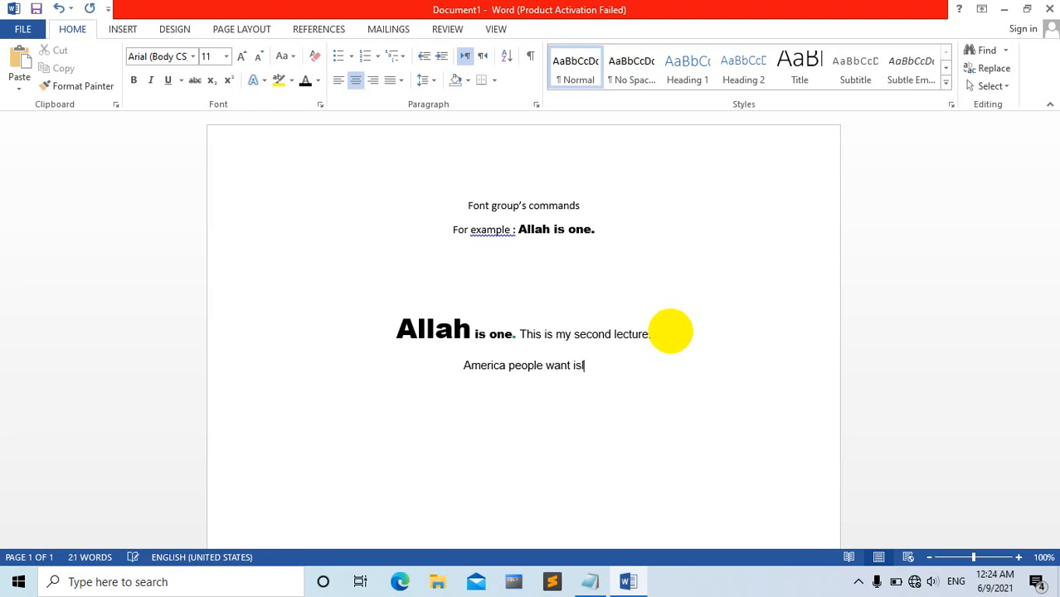
type("am ")
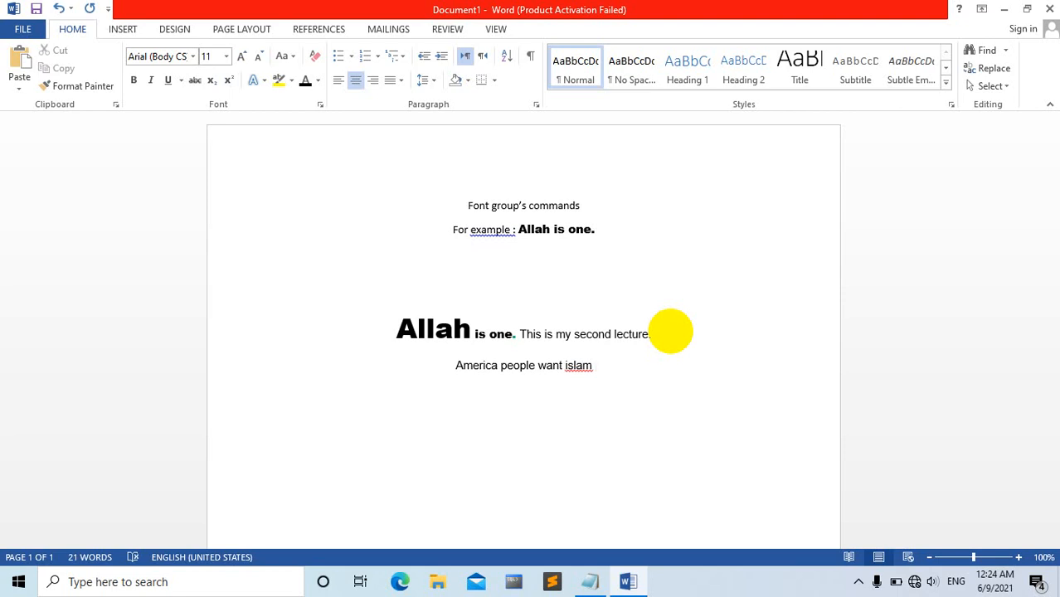
type("10")
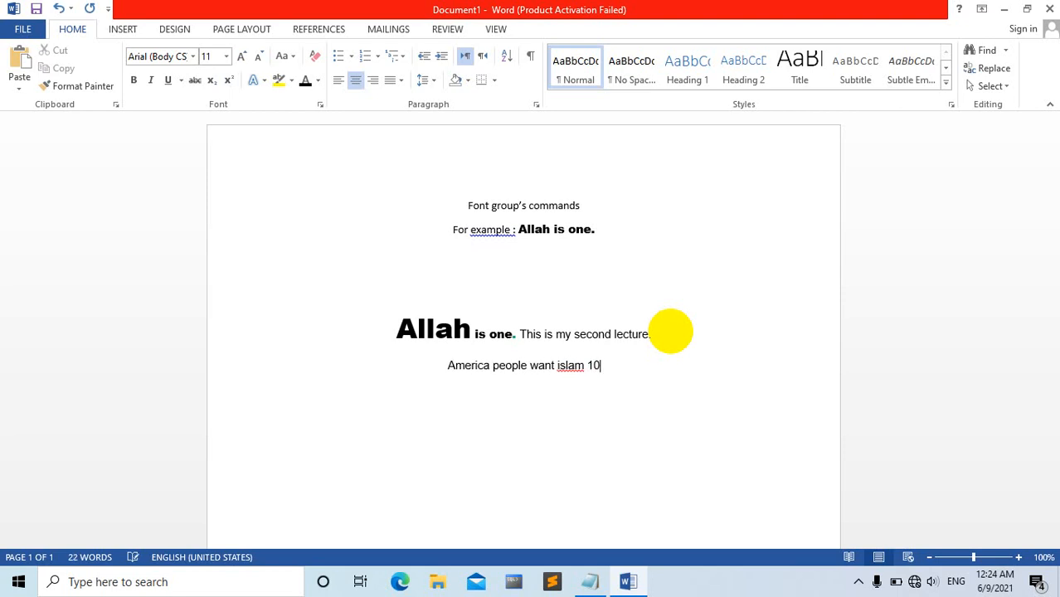
type("0$")
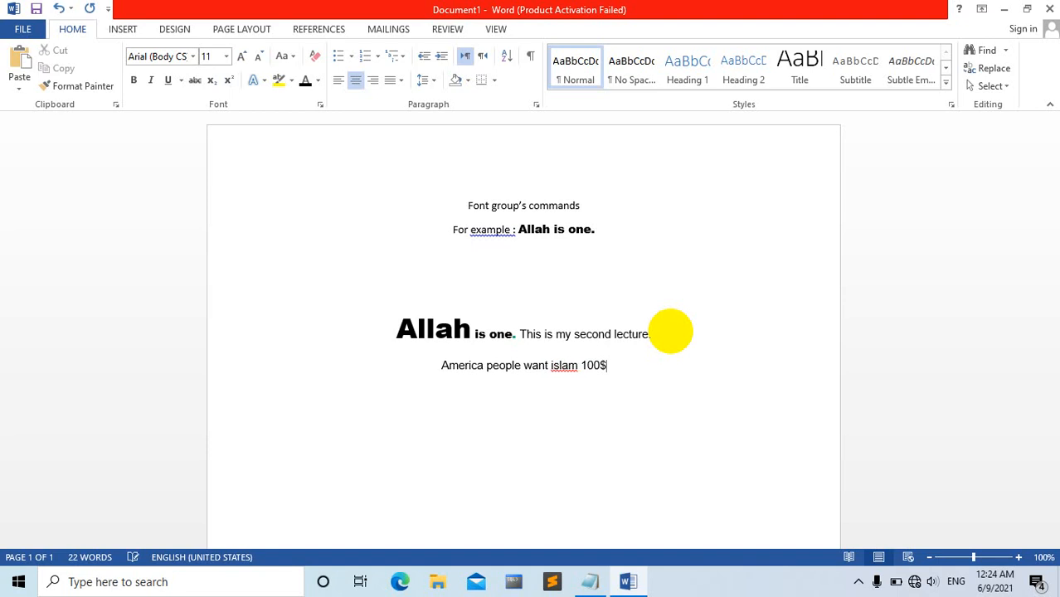
key("BackSpace")
type("%")
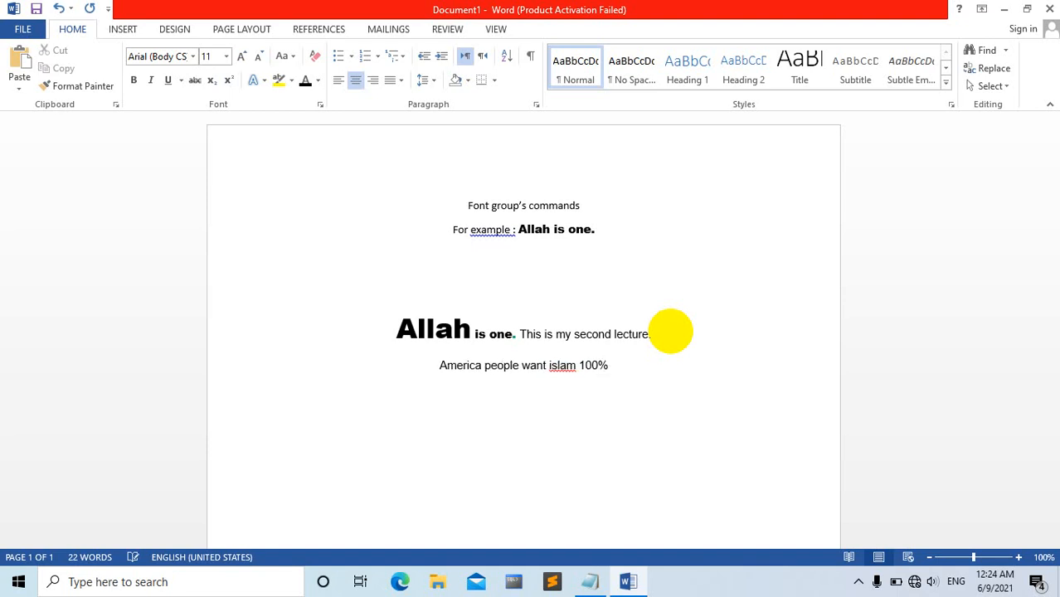
Apply strikethrough to the whole sentence "America people want islam 100%".
left_click(438, 365)
left_click_drag(437, 365, 610, 368)
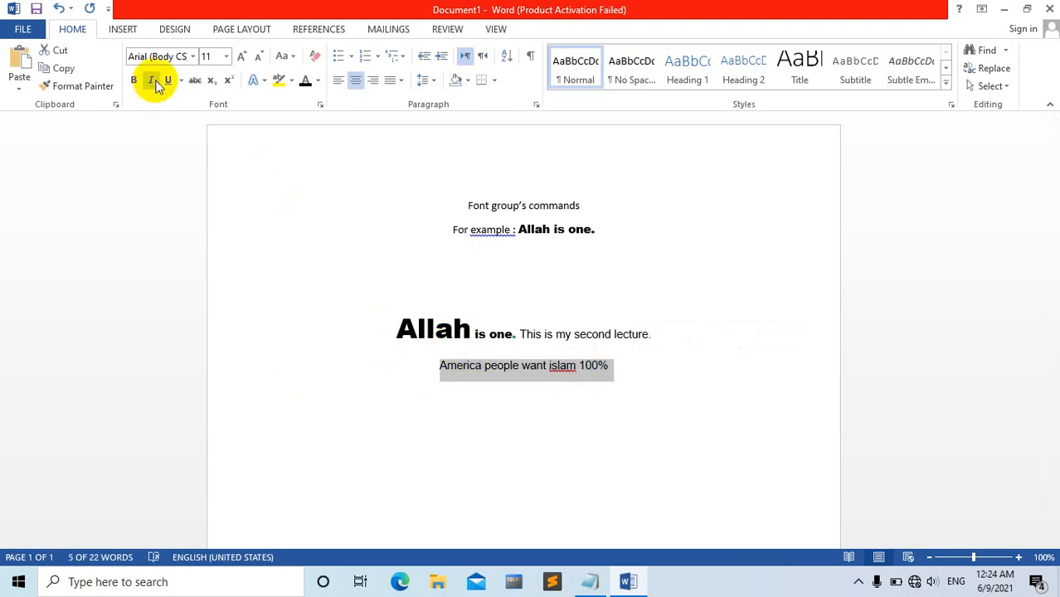
left_click(193, 80)
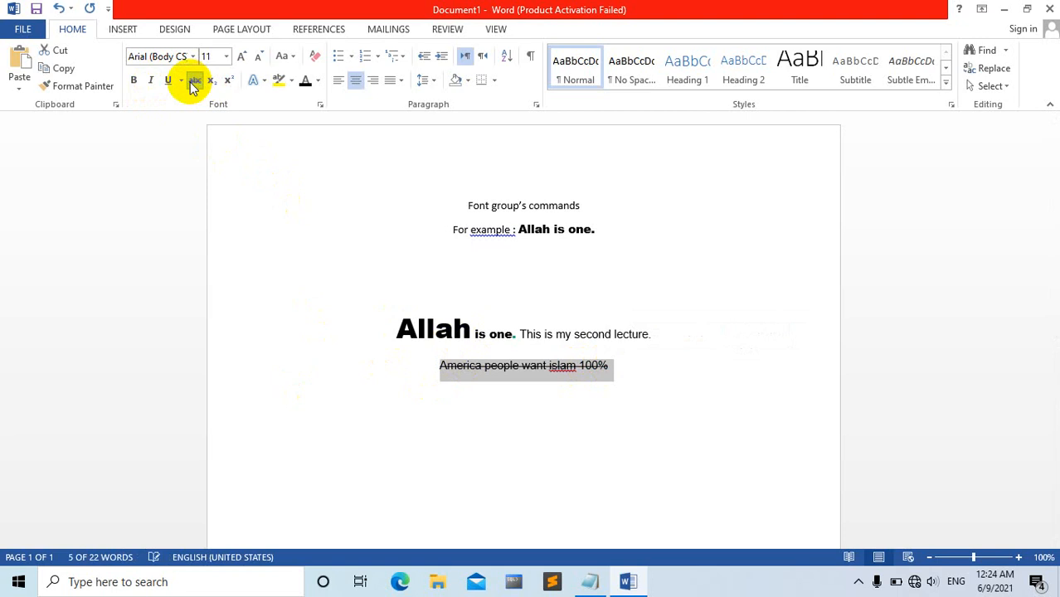
left_click(539, 385)
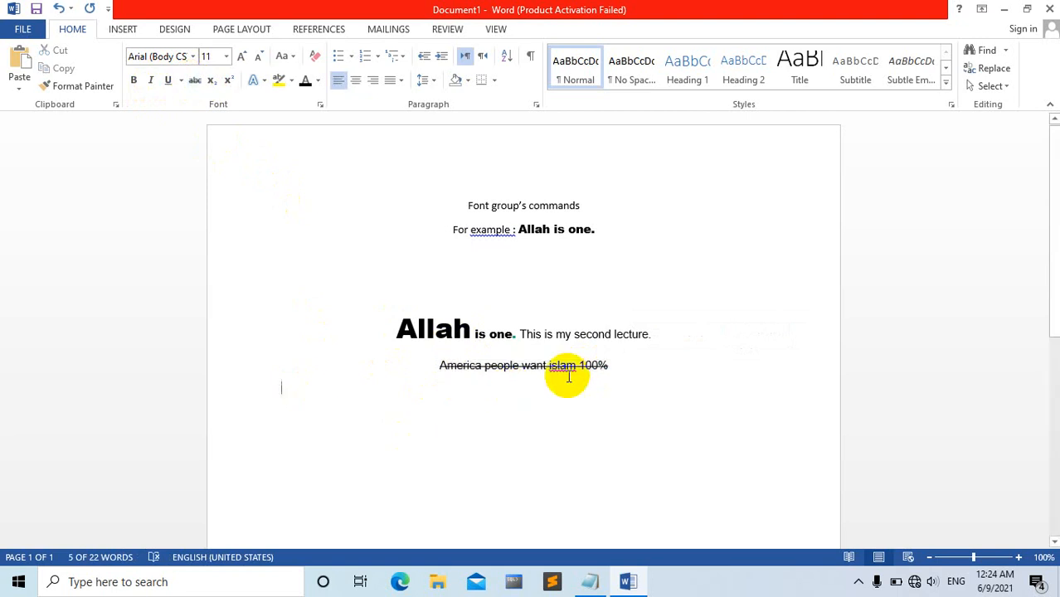
Delete the struck-through sentence "America people want islam 100%", leaving its line empty.
left_click(623, 365)
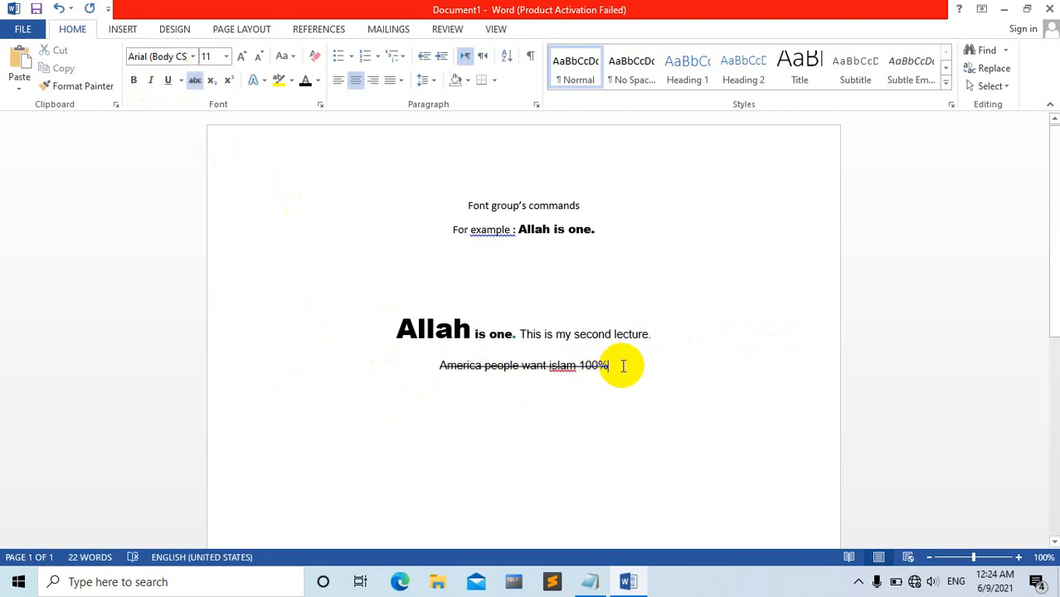
key("BackSpace")
key("BackSpace")
key("BackSpace")
key("BackSpace")
key("BackSpace")
key("BackSpace")
key("BackSpace")
key("BackSpace")
key("BackSpace")
key("BackSpace")
key("BackSpace")
key("BackSpace")
key("BackSpace")
key("BackSpace")
key("BackSpace")
key("BackSpace")
key("BackSpace")
key("BackSpace")
key("BackSpace")
key("BackSpace")
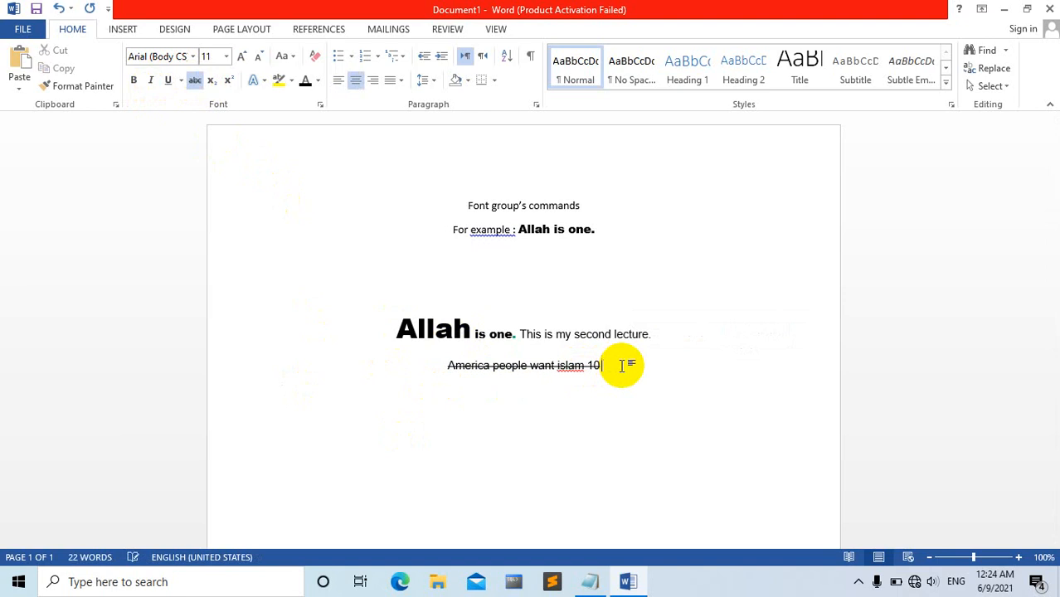
key("BackSpace")
key("BackSpace")
key("BackSpace")
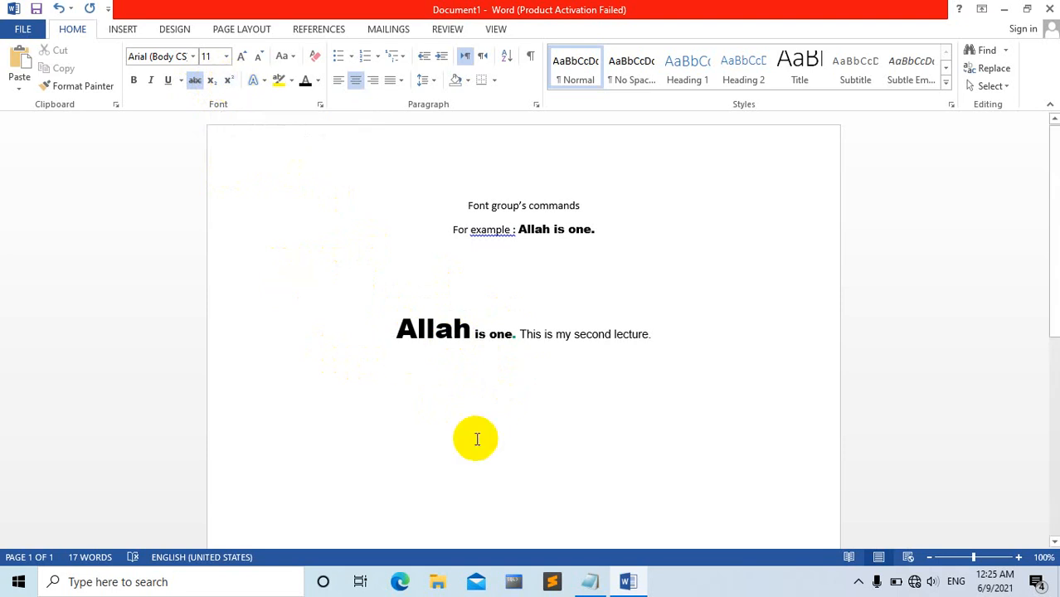
Turn off strikethrough and write "2x" with a superscript 2 on the empty line.
type("2")
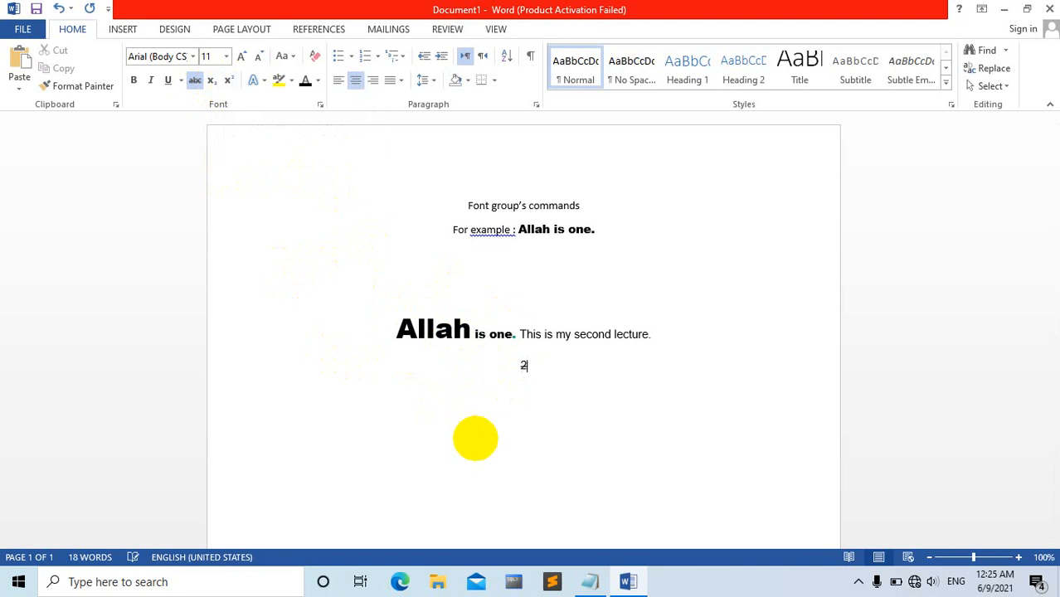
left_click(196, 80)
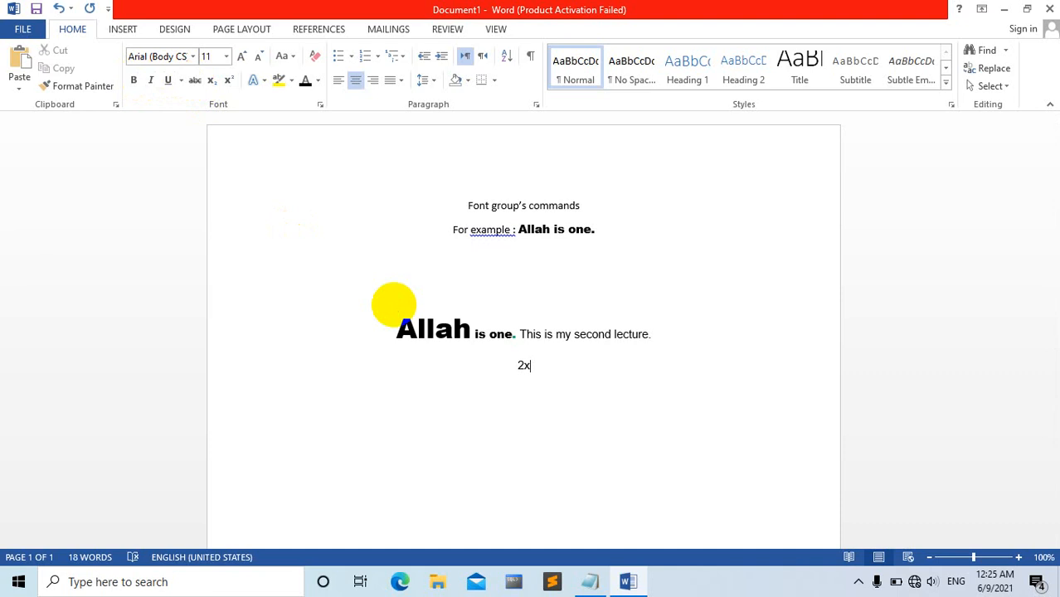
left_click(230, 82)
type("2")
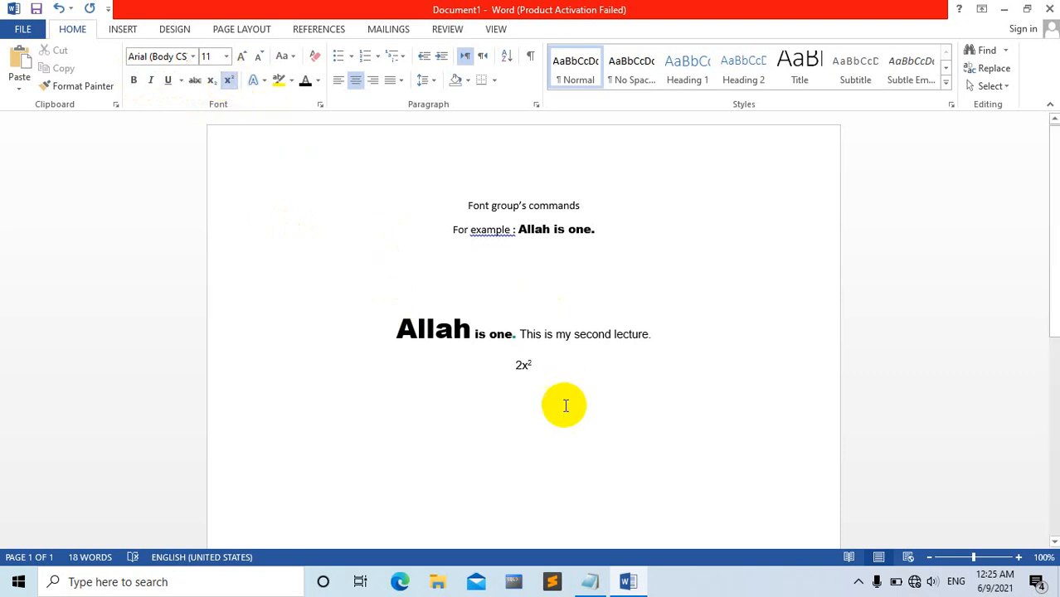
Grow the font of the whole expression 2x² to size 48.
left_click_drag(555, 367, 514, 366)
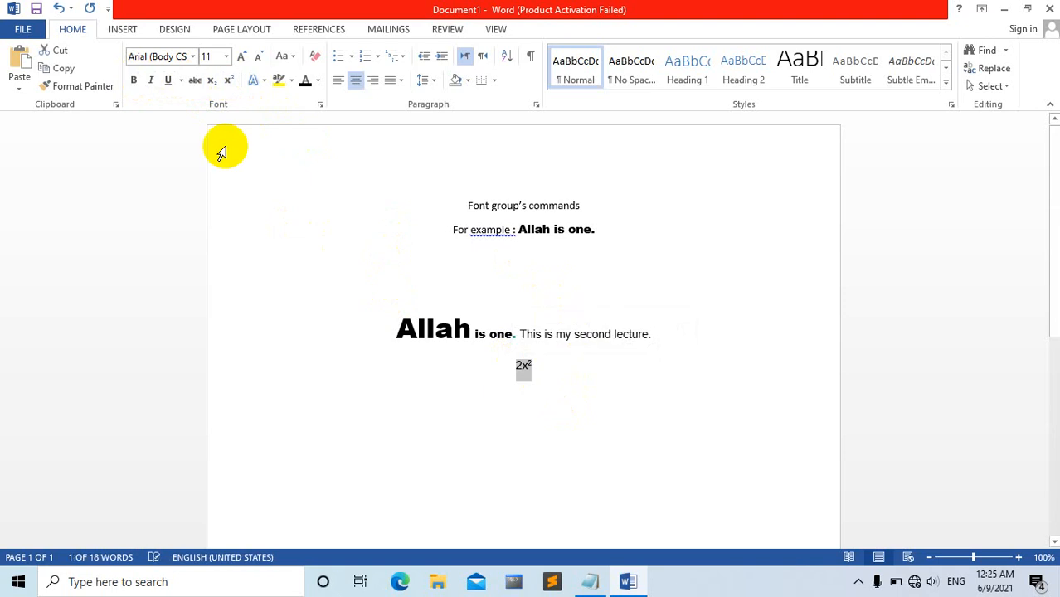
left_click(241, 57)
left_click(241, 56)
left_click(241, 56)
left_click(241, 56)
left_click(241, 56)
left_click(241, 56)
left_click(241, 56)
left_click(242, 56)
left_click(241, 57)
left_click(242, 56)
left_click(241, 57)
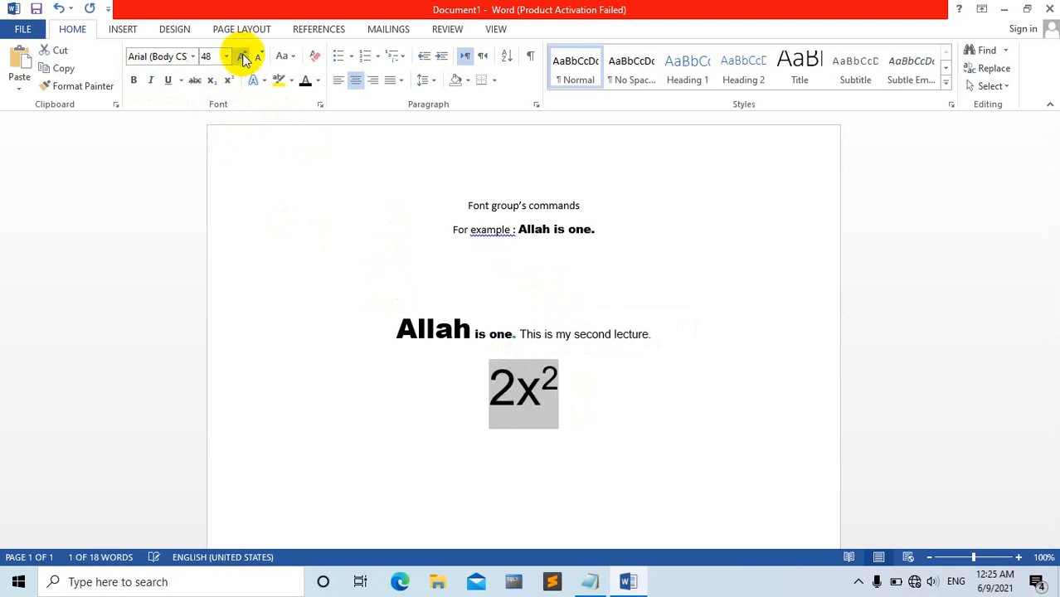
left_click(628, 410)
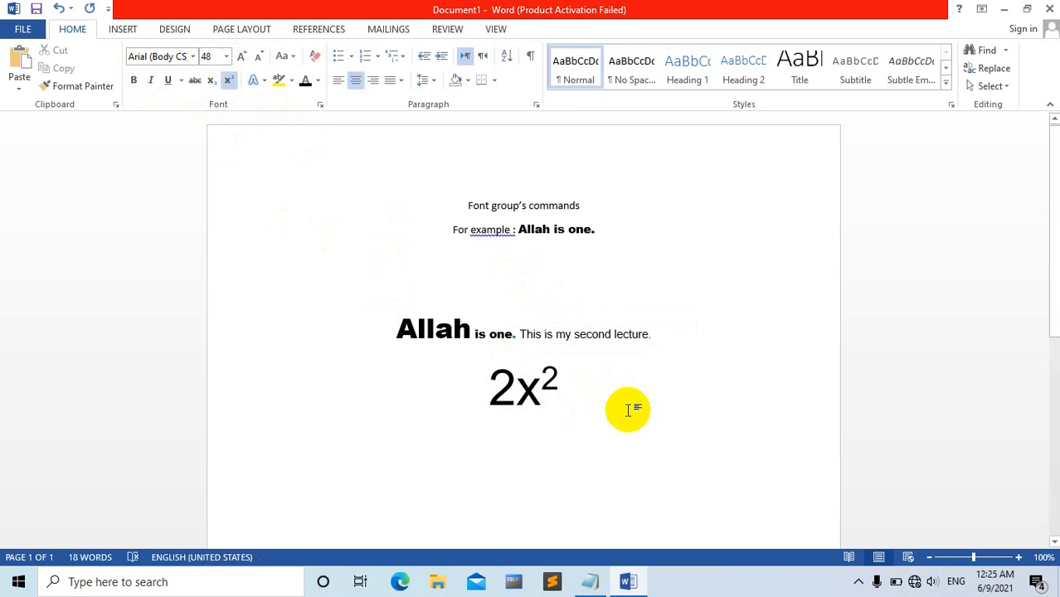
Replace 2x² with a left-aligned "Log 2x" followed by a subscript 2.
key("BackSpace")
key("BackSpace")
key("BackSpace")
key("ctrl+l")
type("lo")
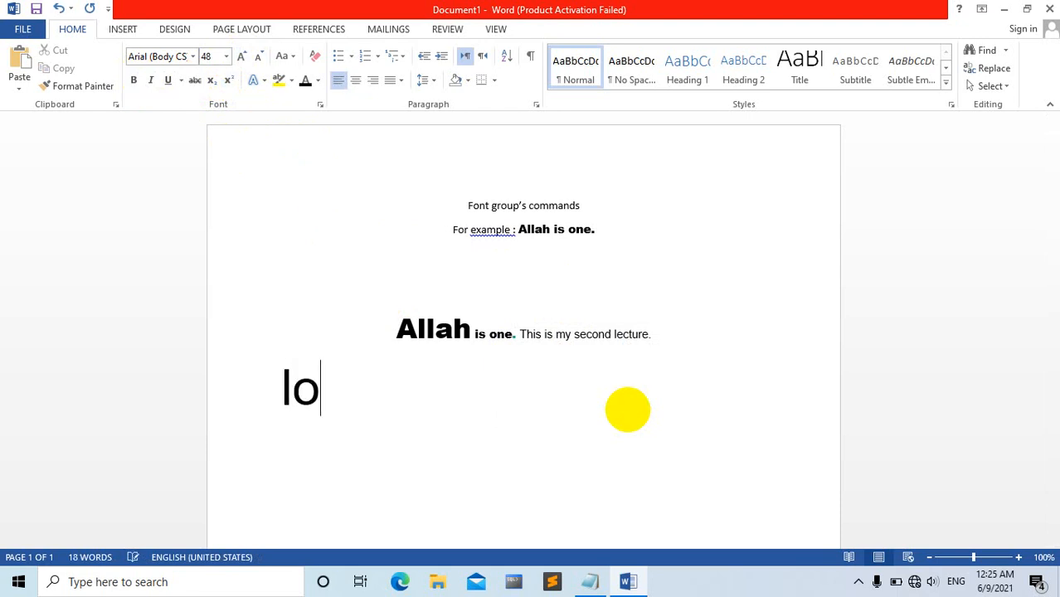
type("g ")
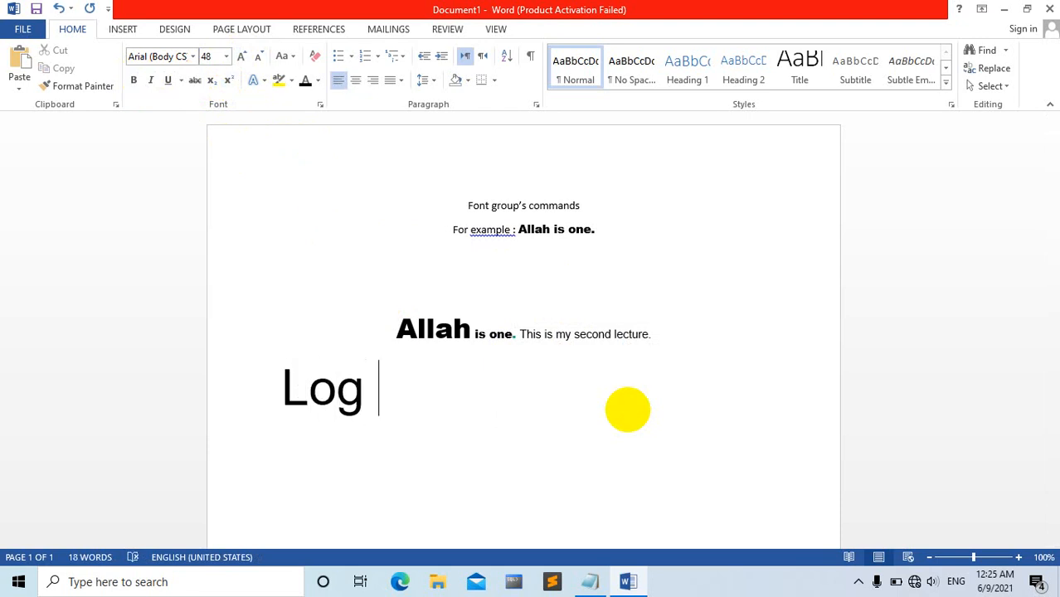
type("2x")
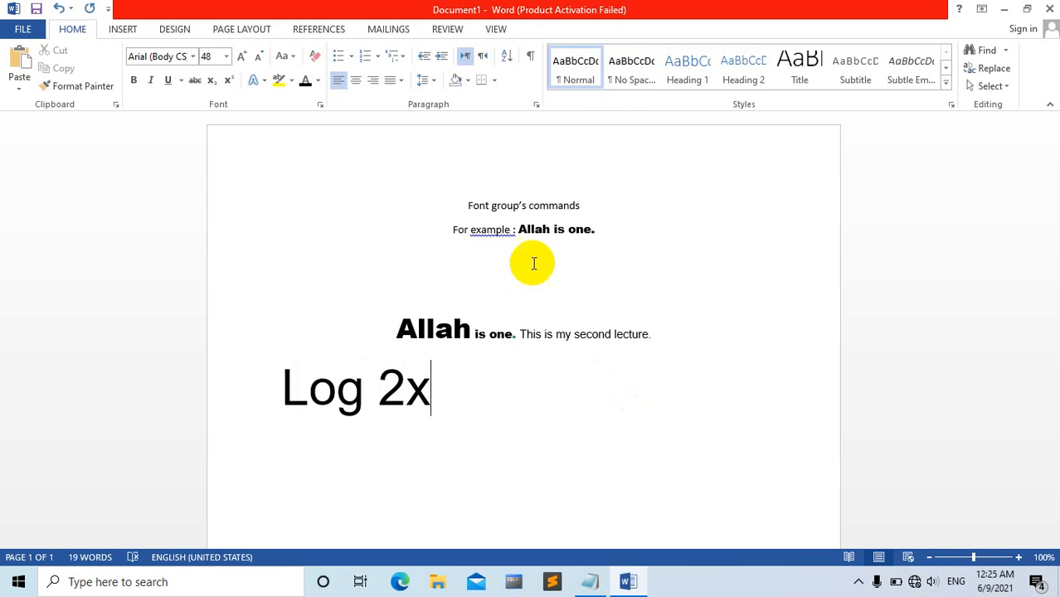
left_click(212, 84)
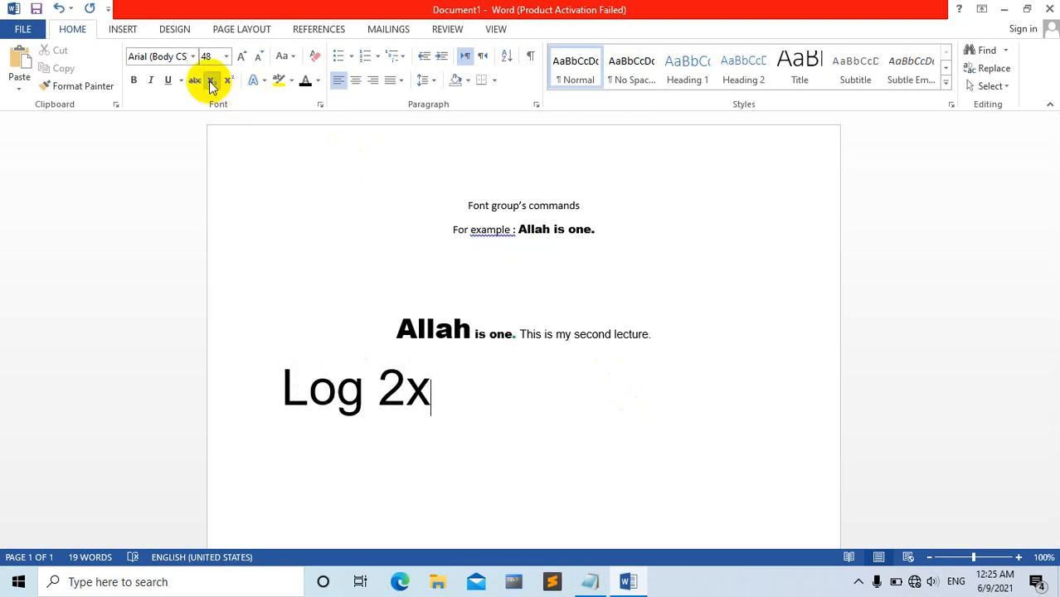
type("2")
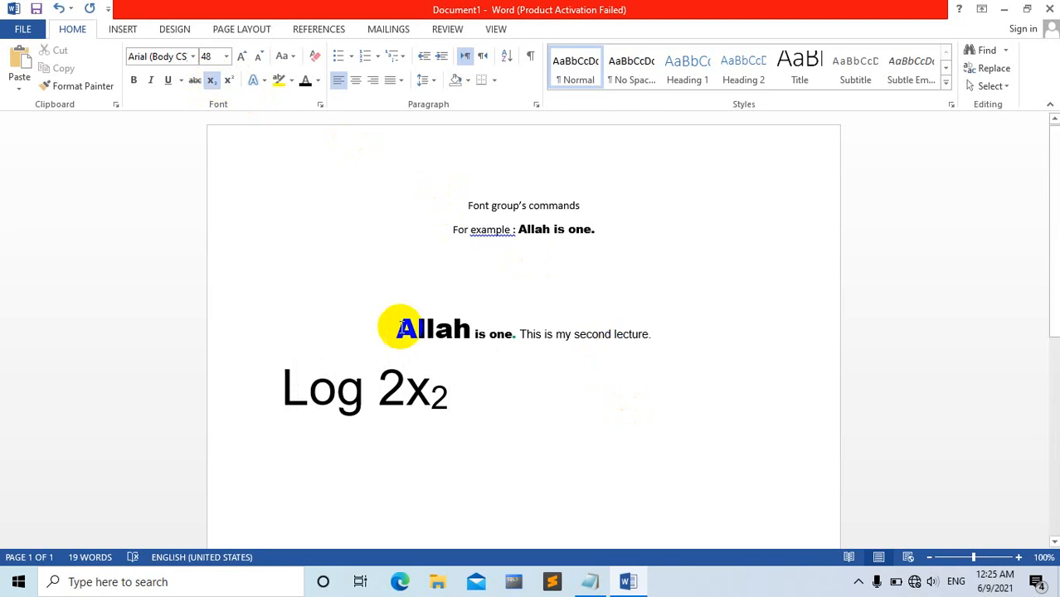
Apply the text effect "Fill - Orange, Accent 2, Outline - Accent 2" to the word "Log".
left_click(264, 85)
left_click(500, 412)
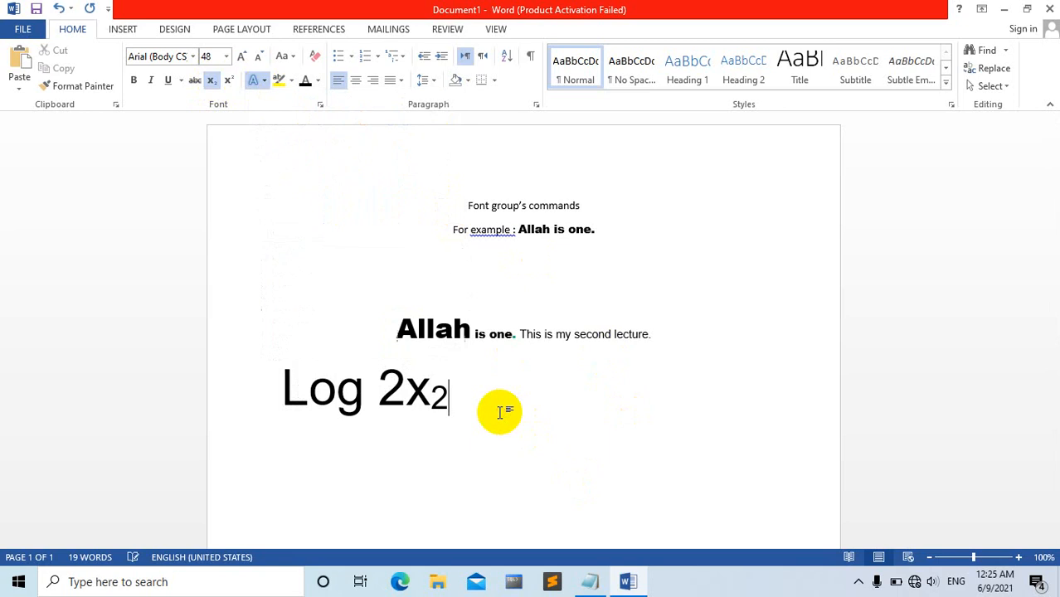
left_click_drag(469, 395, 305, 387)
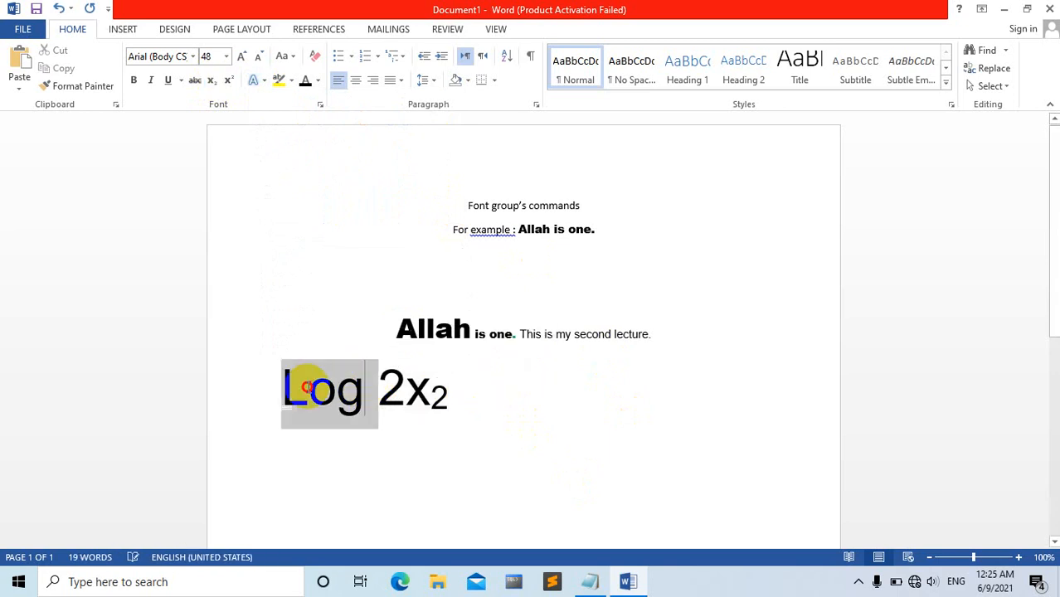
left_click(266, 83)
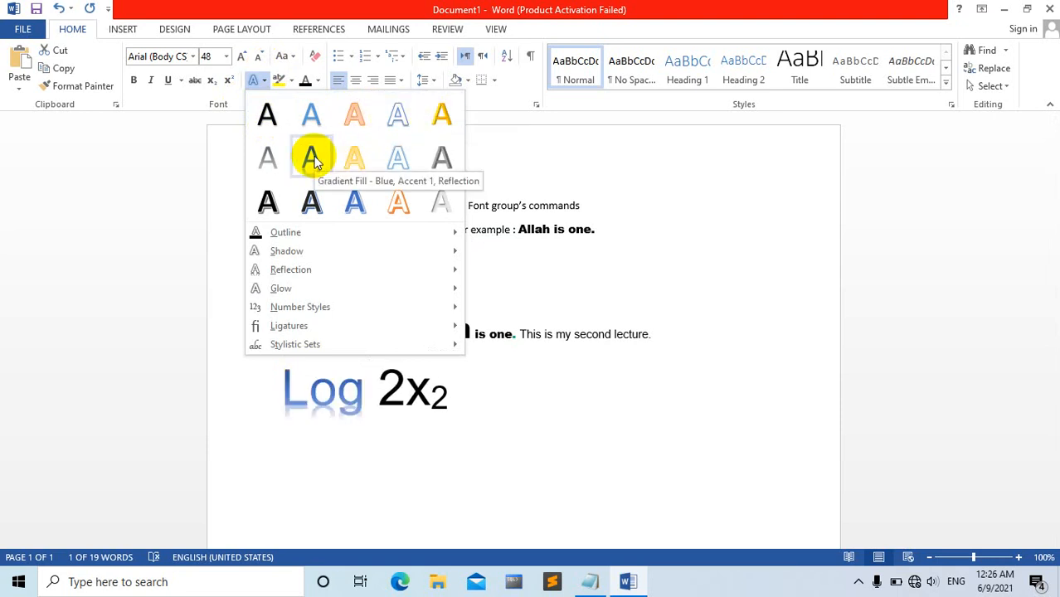
left_click(355, 116)
left_click(450, 419)
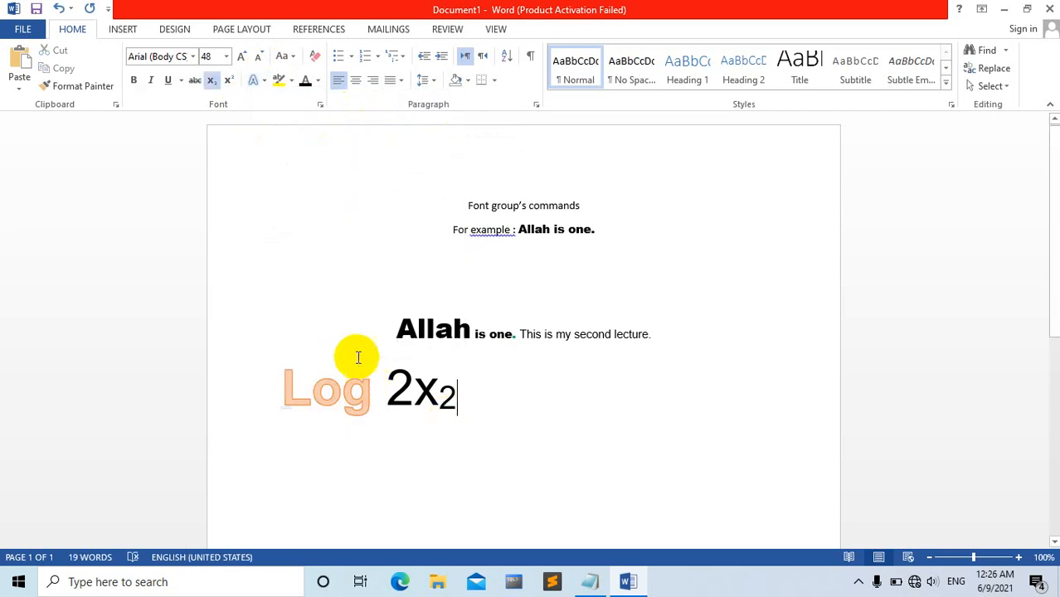
Set the text highlight of "2x" and its subscript 2 to No Color.
left_click(265, 81)
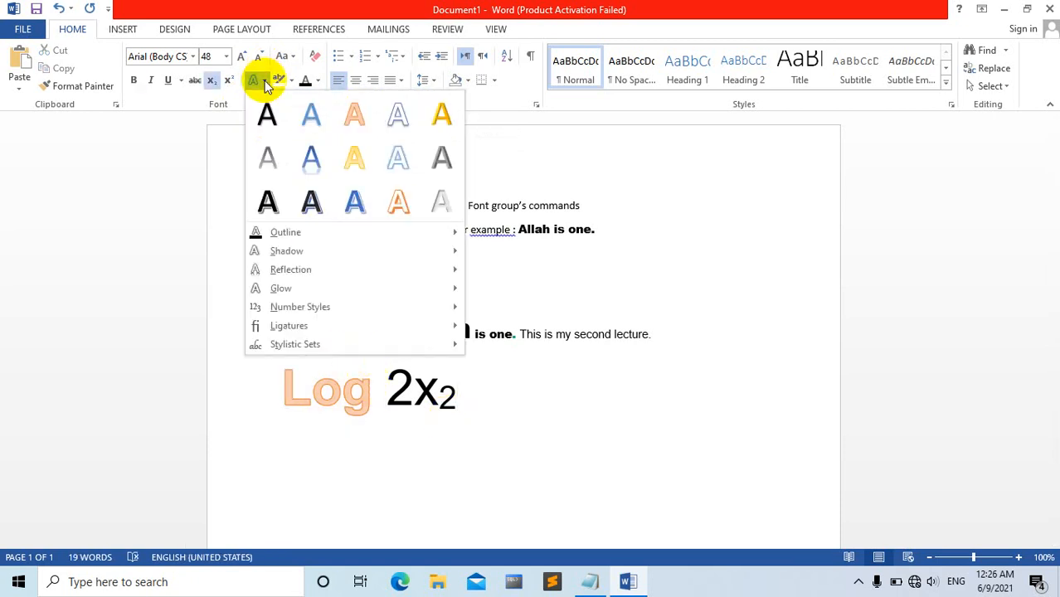
left_click(259, 80)
left_click(293, 82)
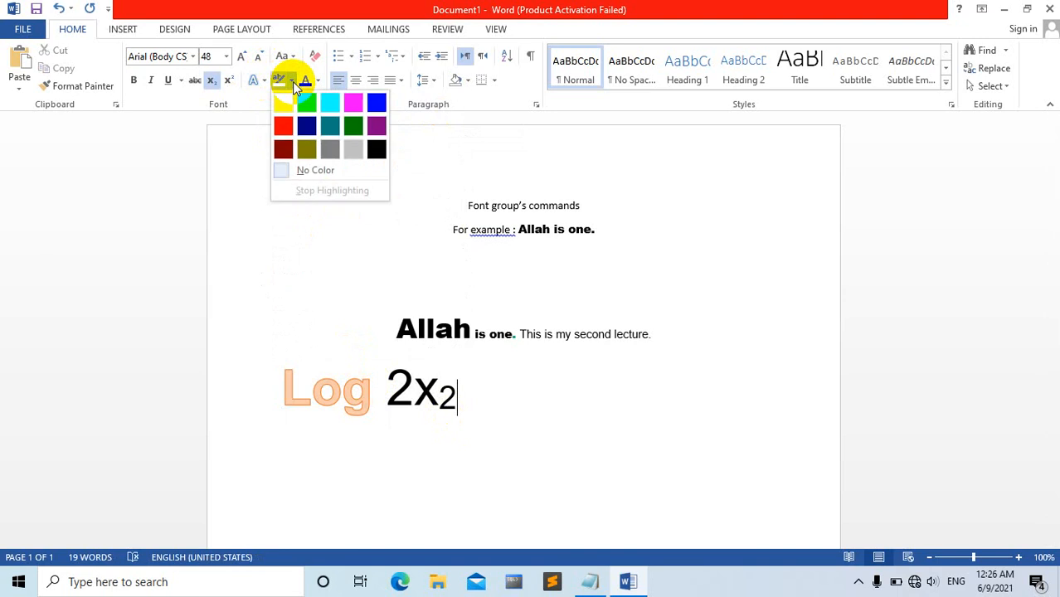
left_click(293, 82)
left_click_drag(469, 389, 386, 380)
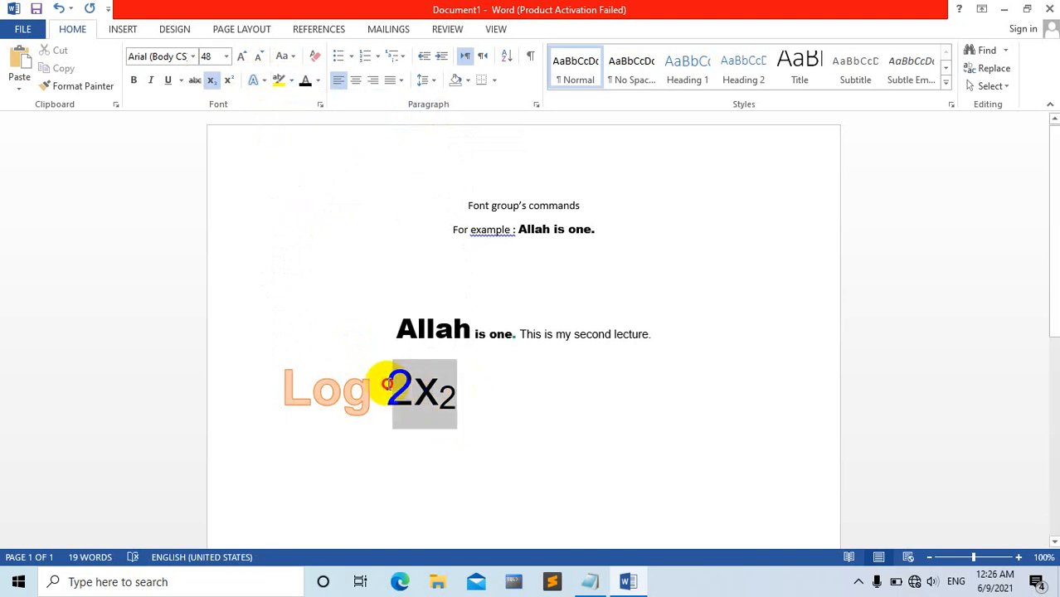
left_click(292, 78)
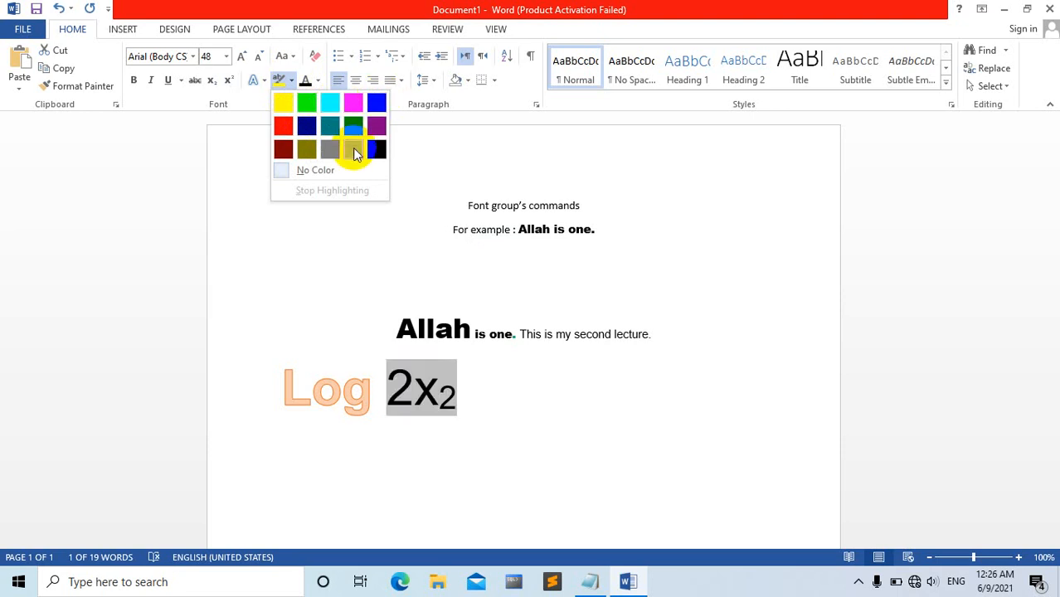
left_click(318, 172)
key("Left")
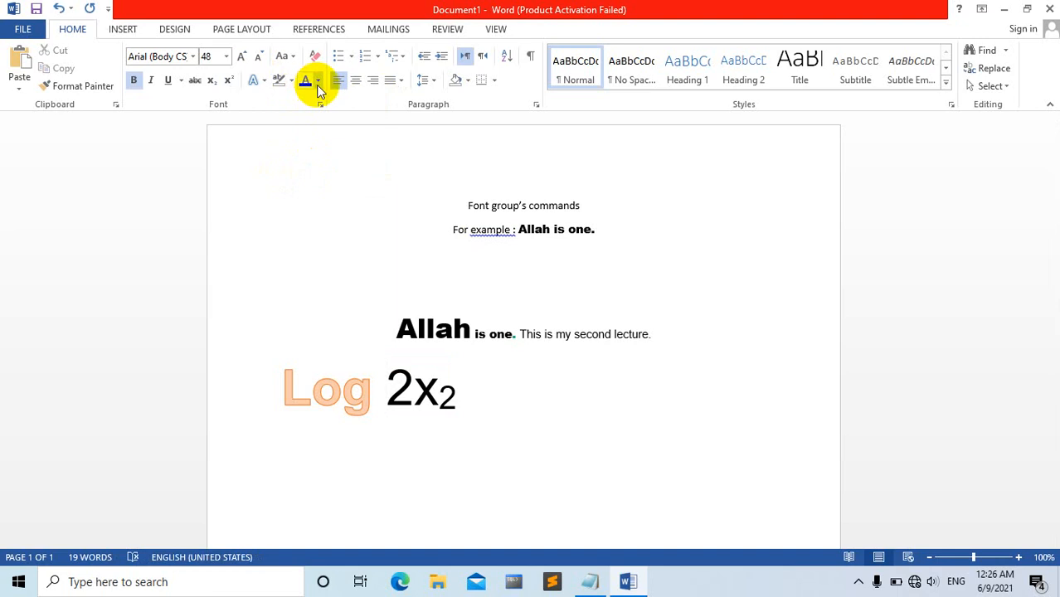
left_click(456, 329)
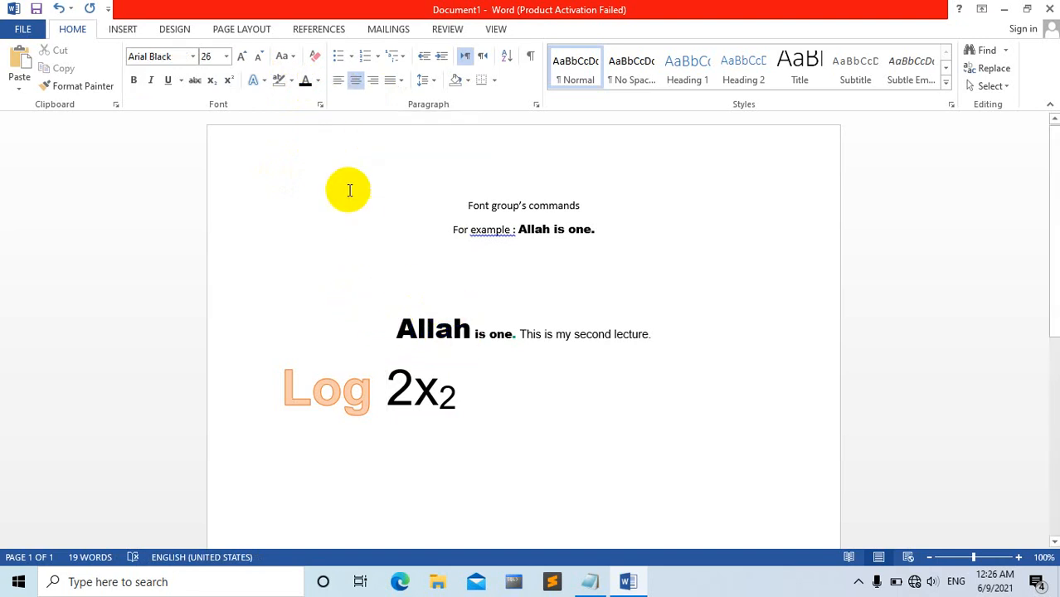
Look over the font color palette and the text effects gallery without applying anything to the sample sentences.
left_click(318, 81)
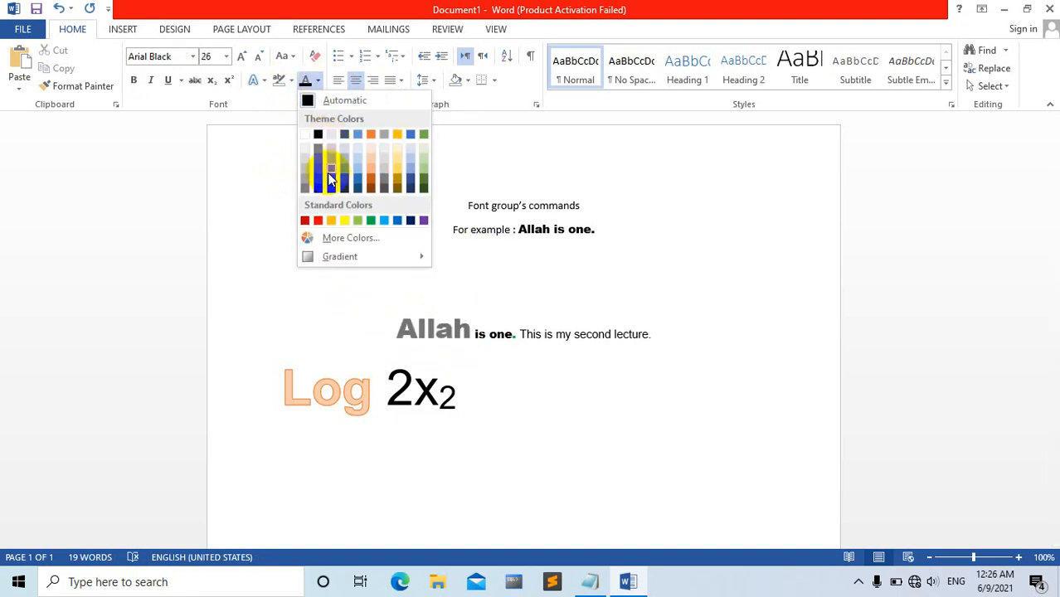
left_click(402, 324)
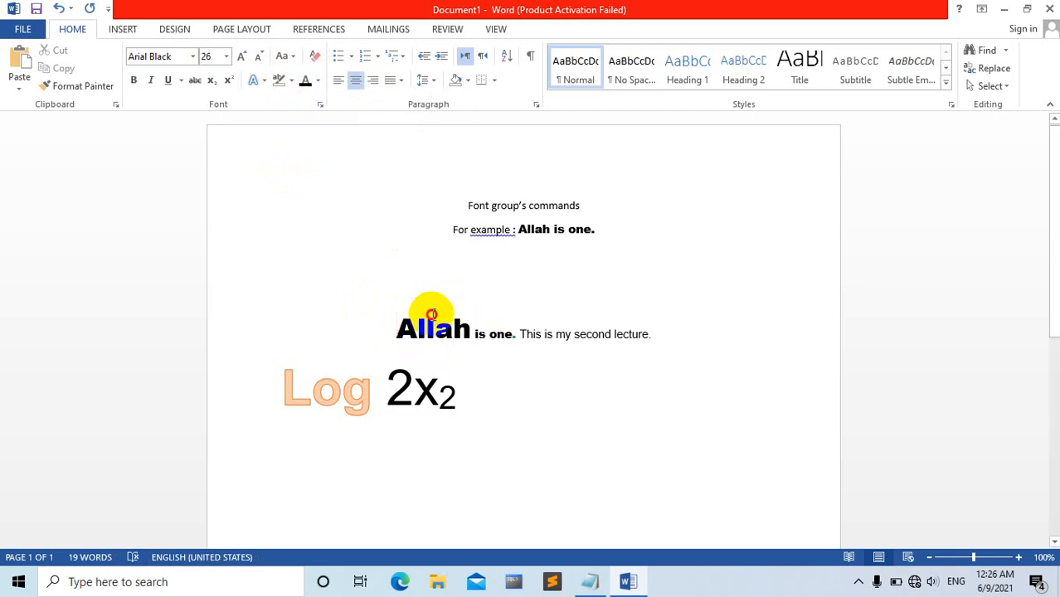
left_click_drag(428, 315, 676, 324)
left_click(510, 338)
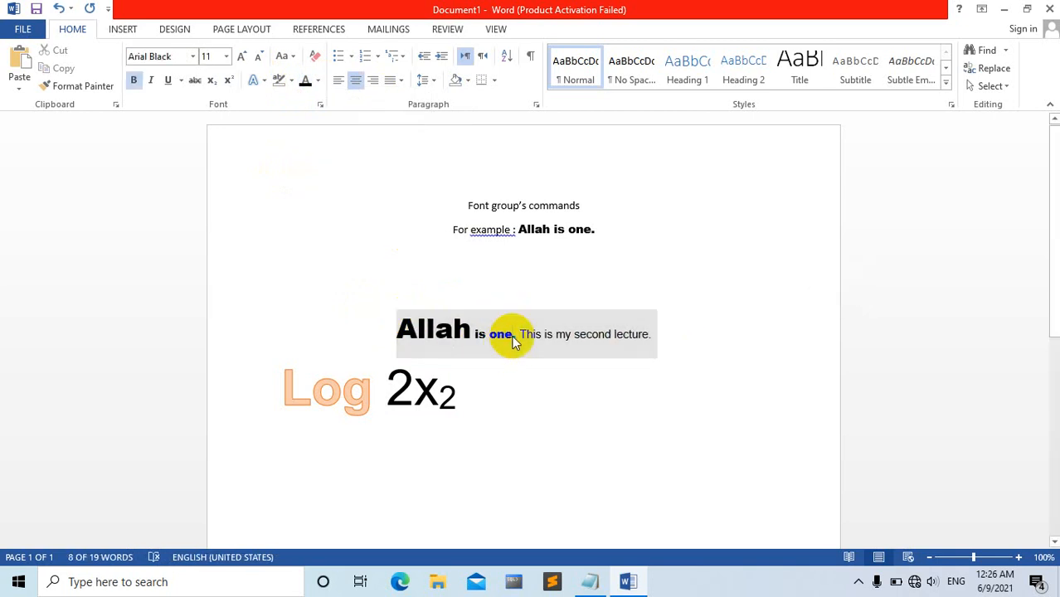
left_click(652, 337)
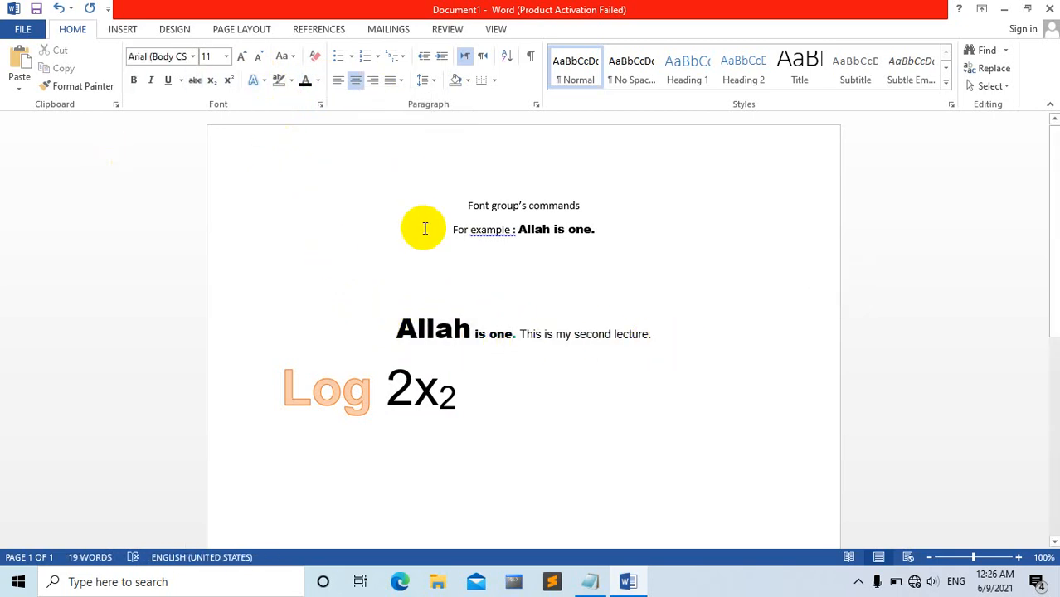
left_click(318, 80)
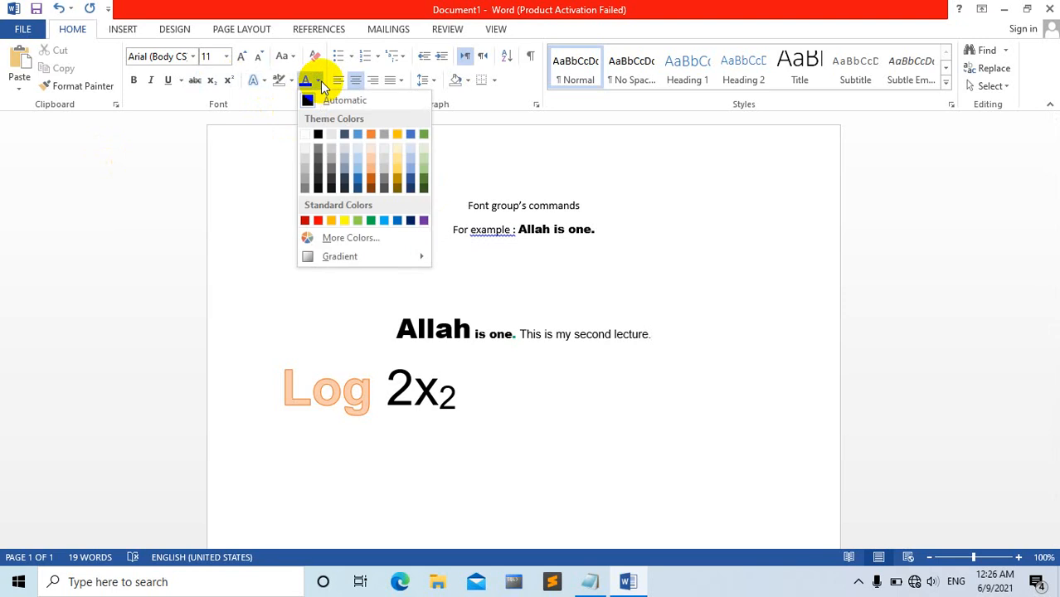
left_click(258, 81)
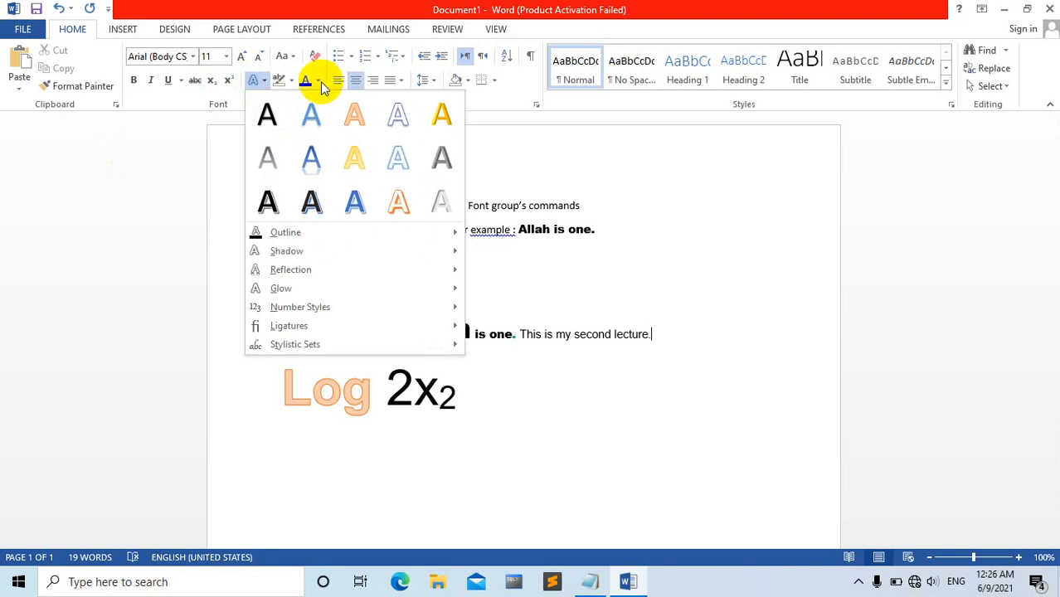
left_click(318, 81)
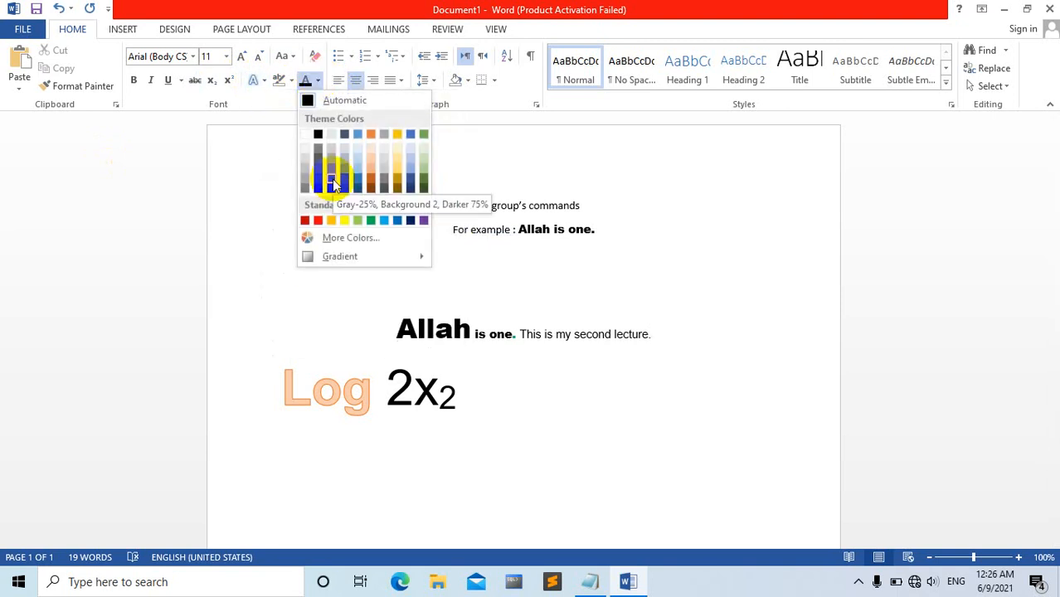
key("Escape")
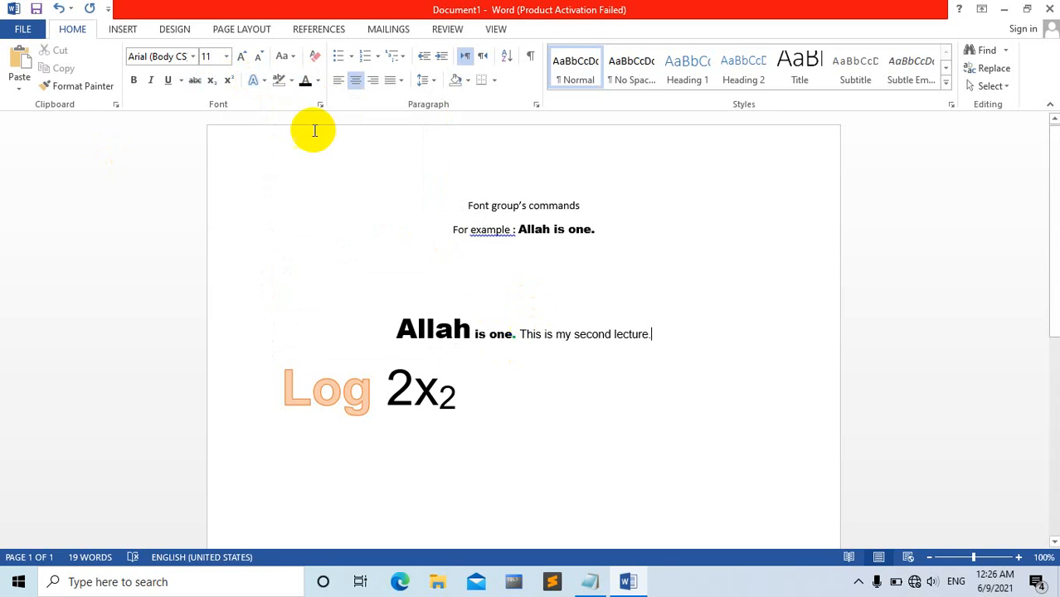
Change the phrase "Allah is one." in the "For example :" line to lowercase, followed by UPPERCASE.
left_click(294, 58)
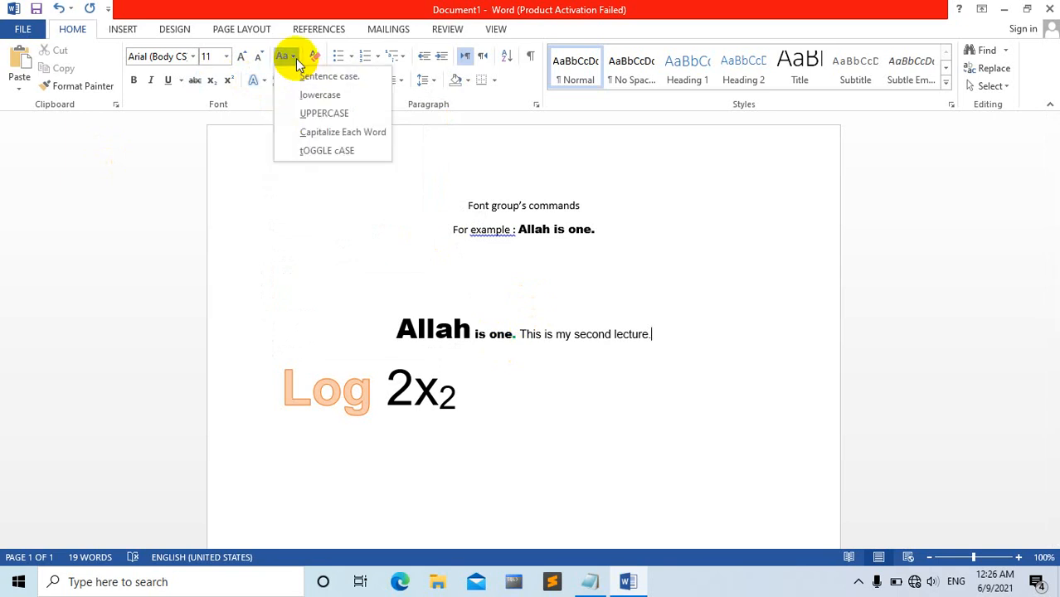
left_click(285, 54)
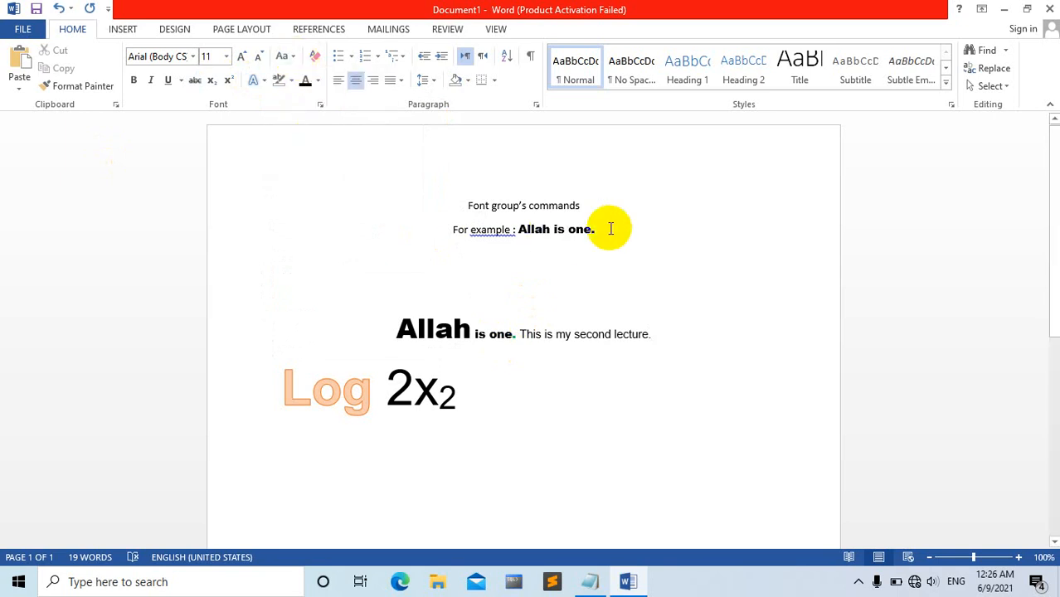
left_click_drag(602, 230, 516, 231)
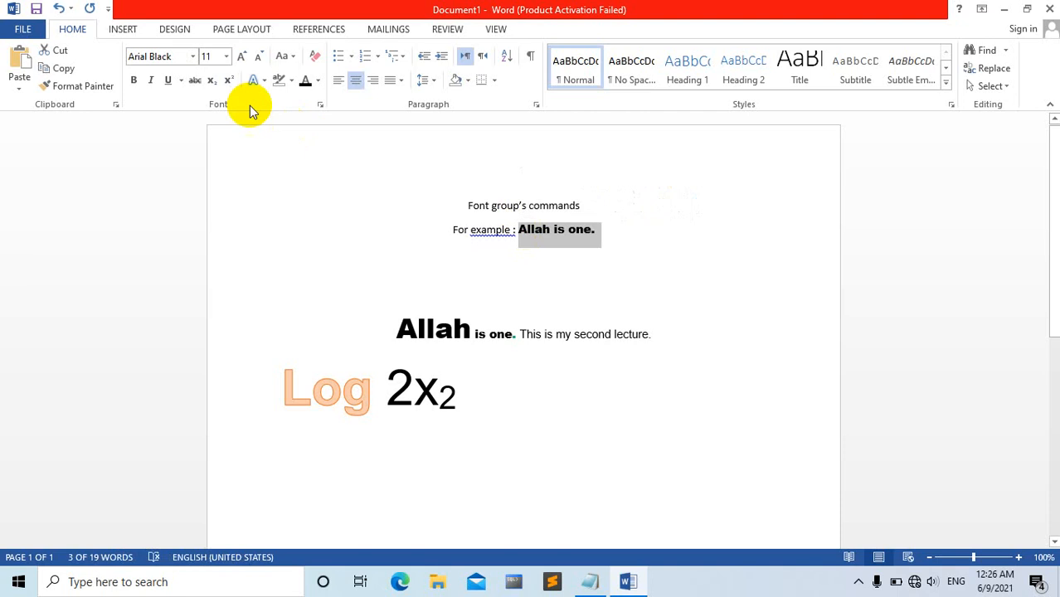
left_click(292, 60)
left_click(308, 95)
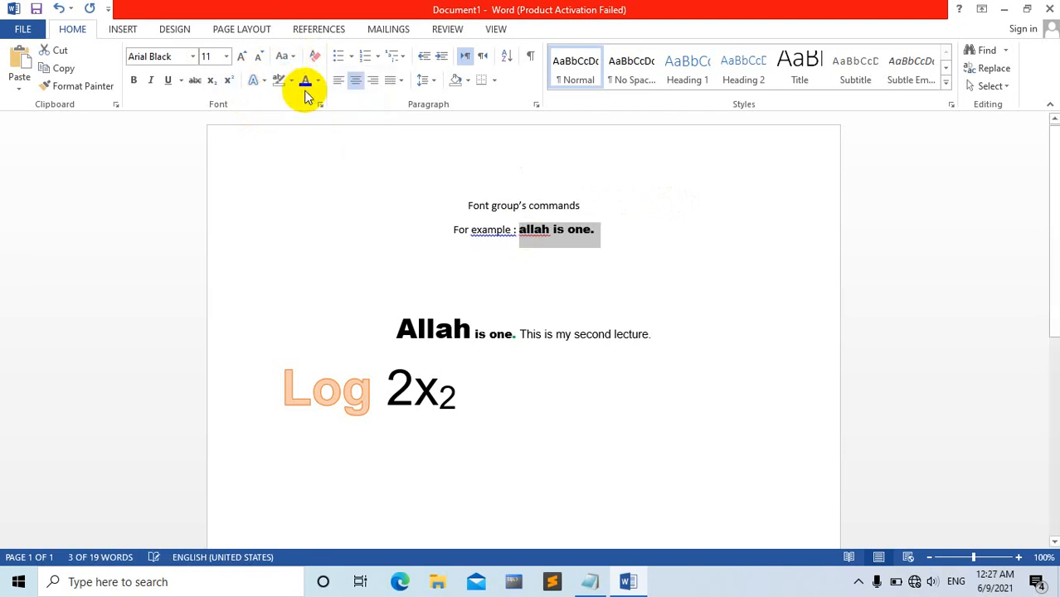
left_click(295, 59)
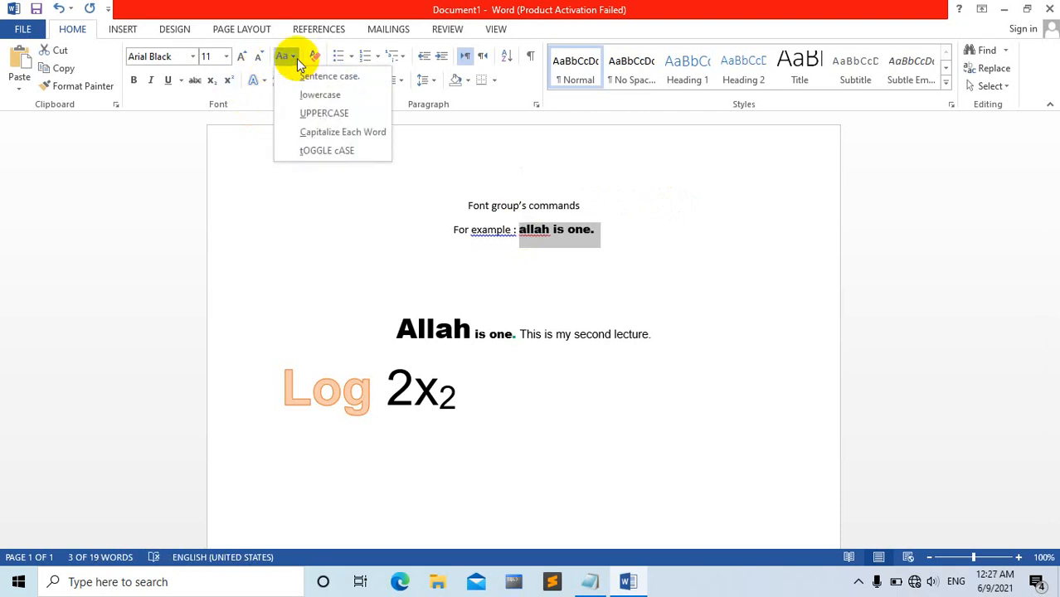
left_click(306, 109)
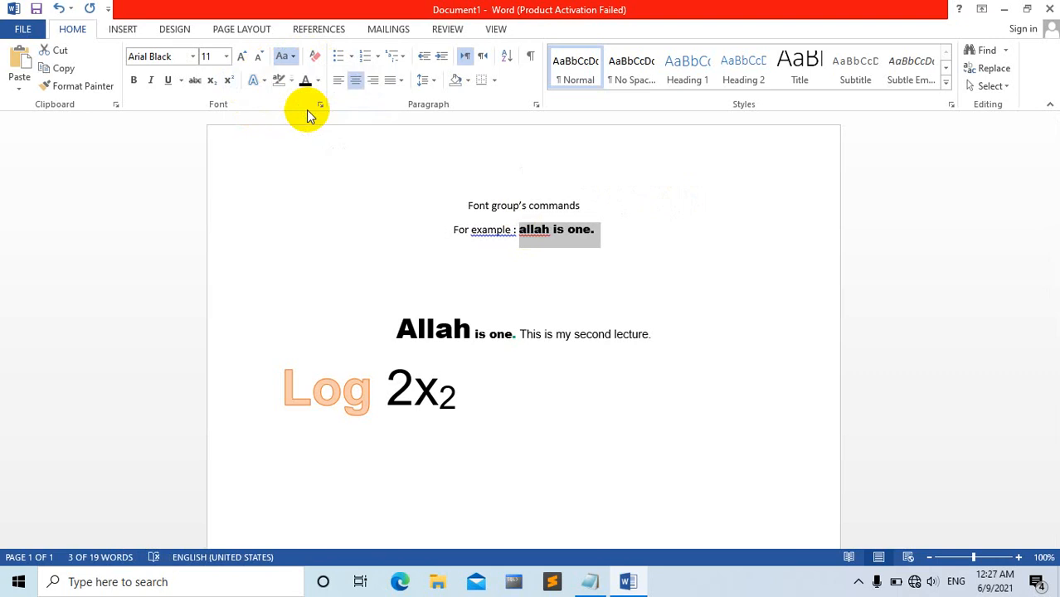
Apply Capitalize Each Word to the selected phrase in the "For example :" line, followed by tOGGLE cASE.
left_click(288, 58)
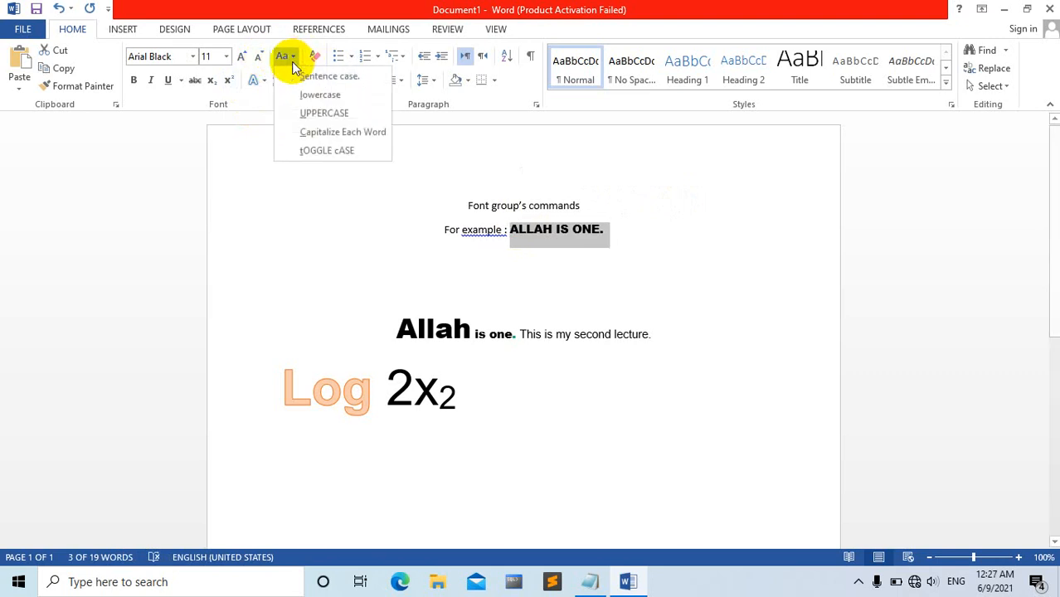
left_click(305, 131)
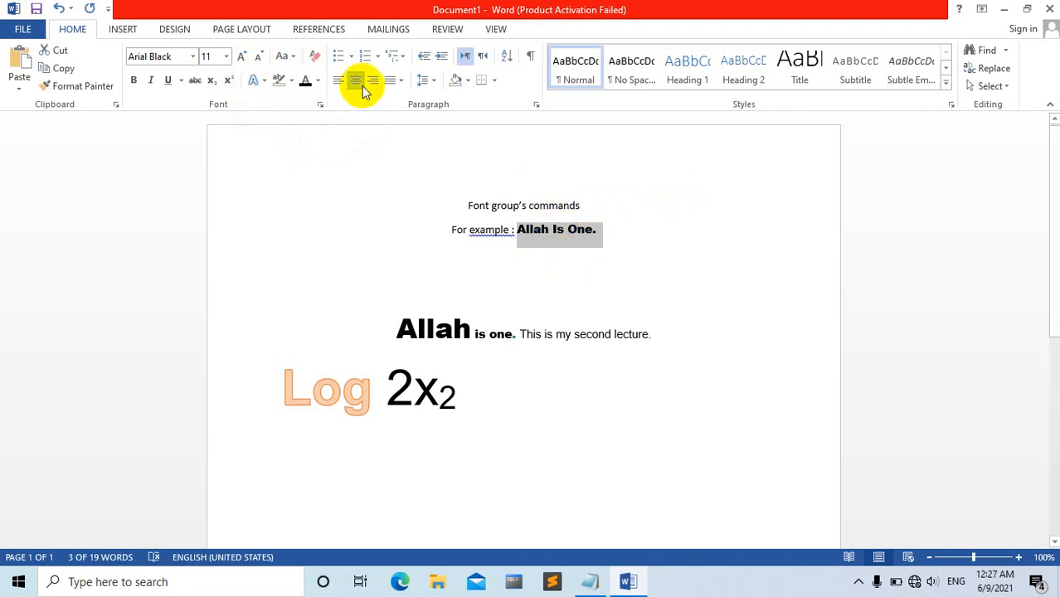
left_click(296, 64)
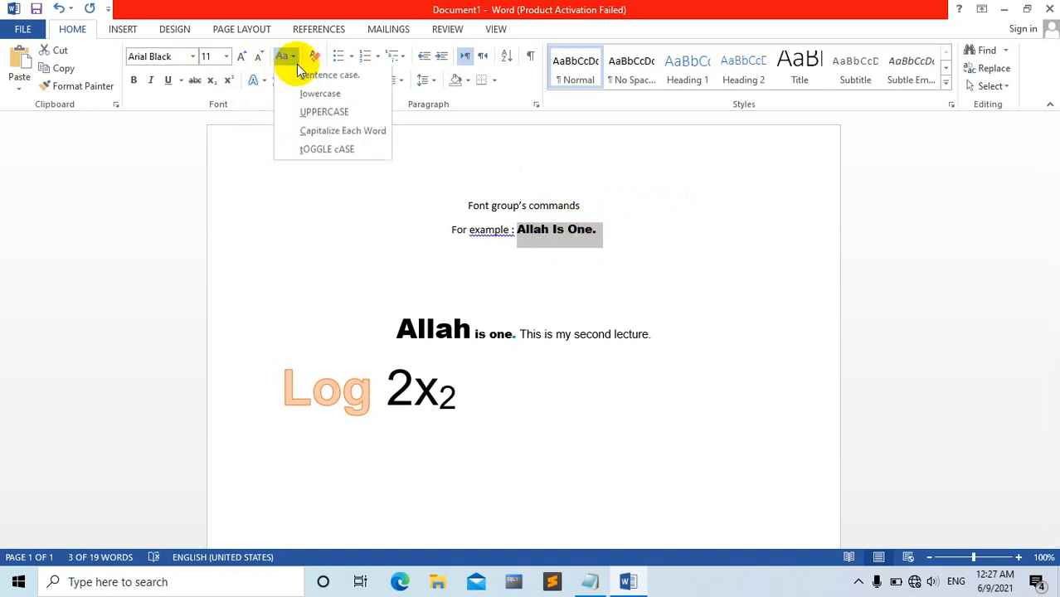
left_click(313, 153)
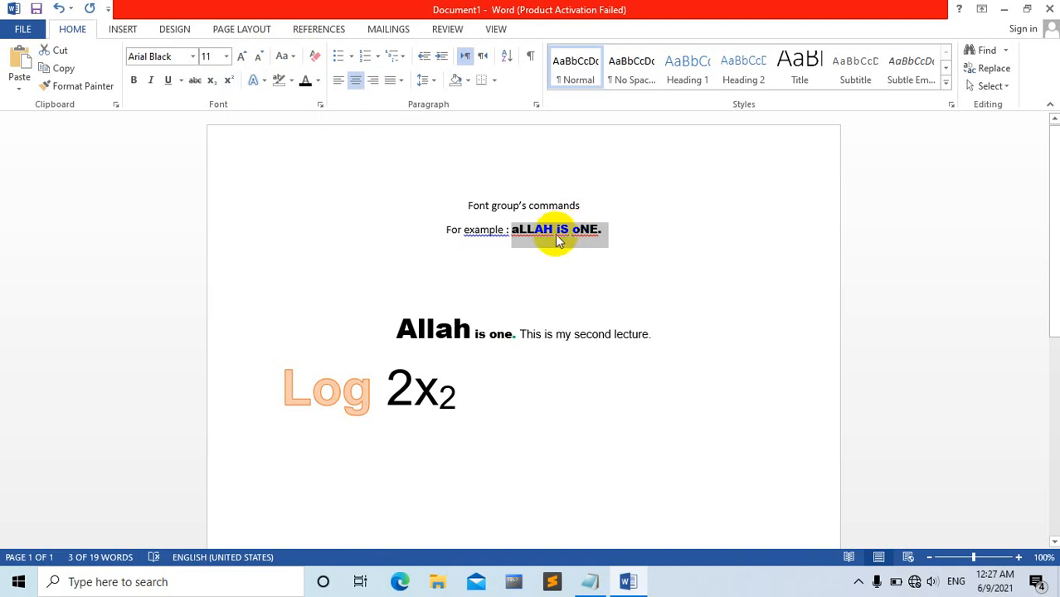
Change only the middle word "iS" of the example phrase to Sentence case, followed by Capitalize Each Word.
left_click_drag(535, 239, 559, 244)
left_click(509, 232)
left_click_drag(554, 229, 561, 236)
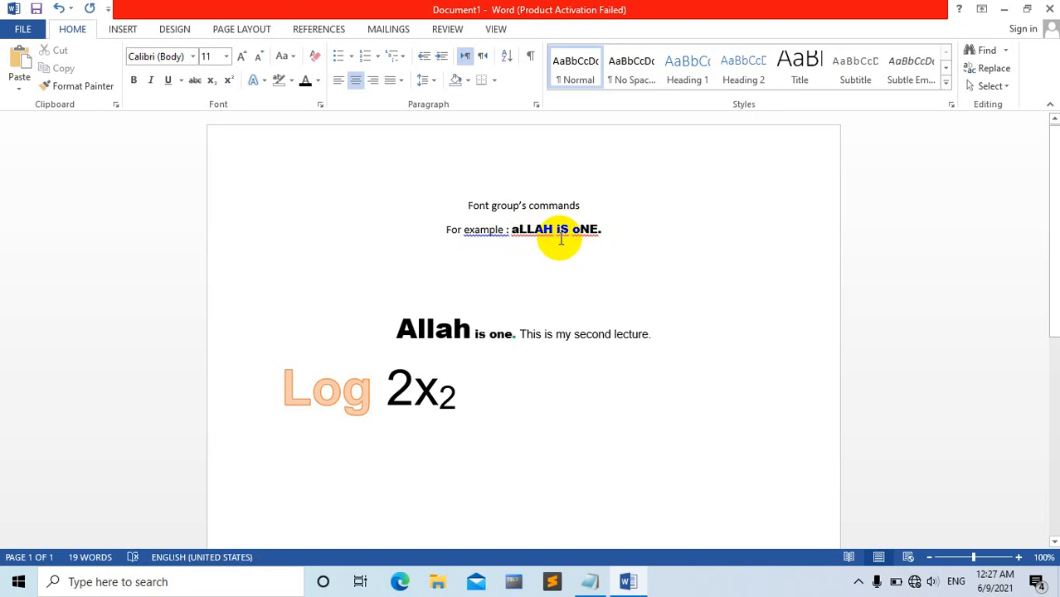
left_click(561, 238)
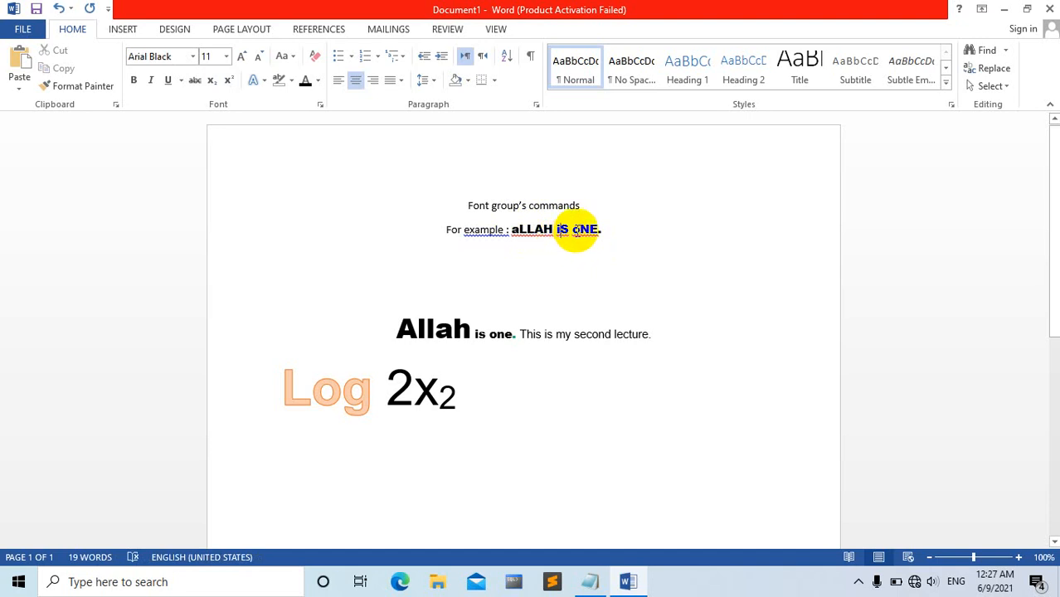
left_click(284, 56)
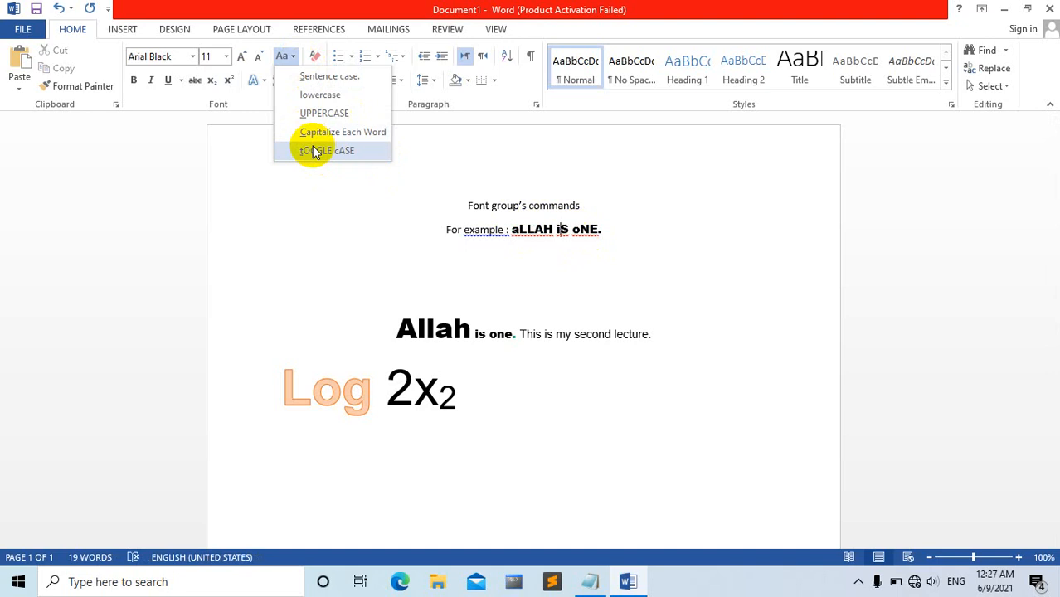
left_click(318, 77)
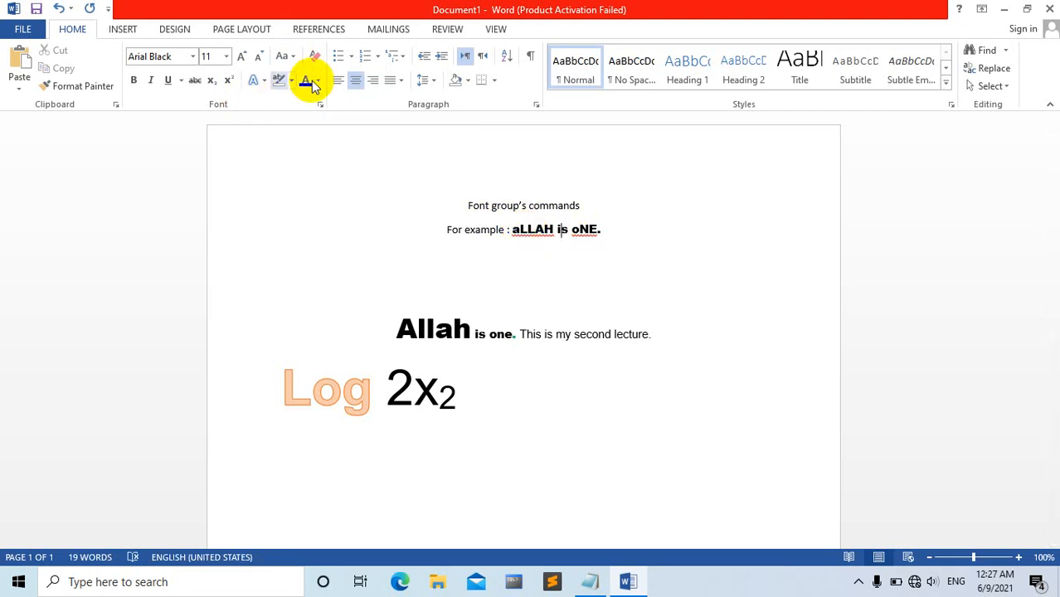
left_click(295, 55)
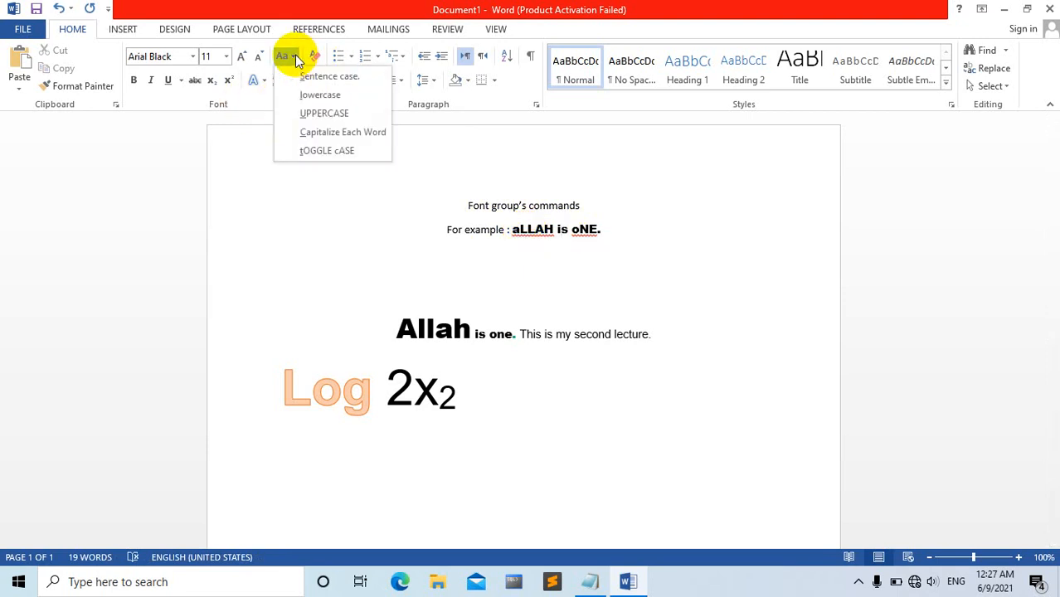
left_click(315, 133)
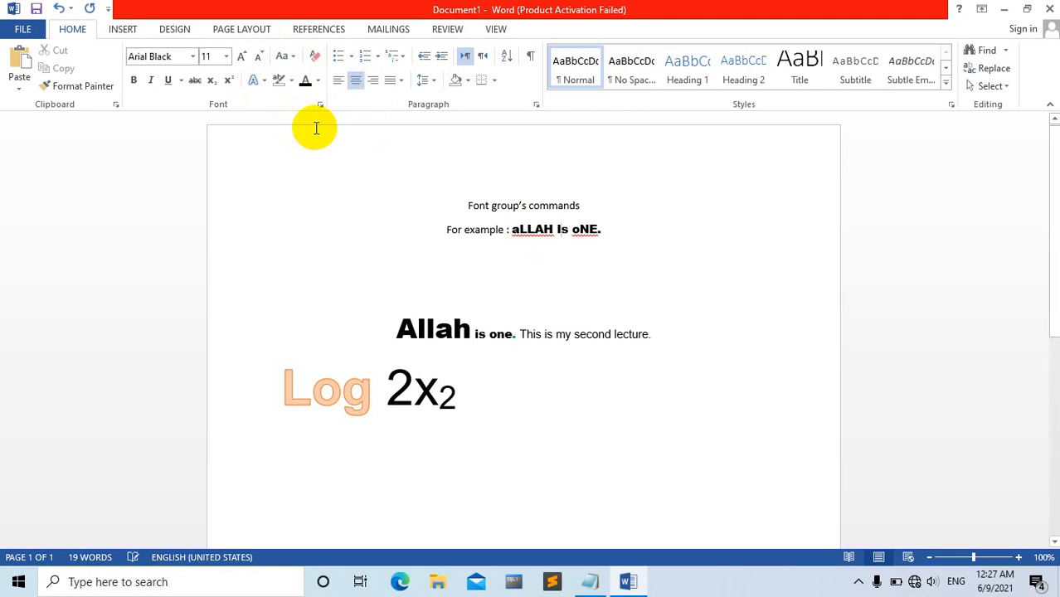
Apply Sentence case to the whole phrase after "For example :", followed by Capitalize Each Word.
left_click_drag(619, 232, 516, 230)
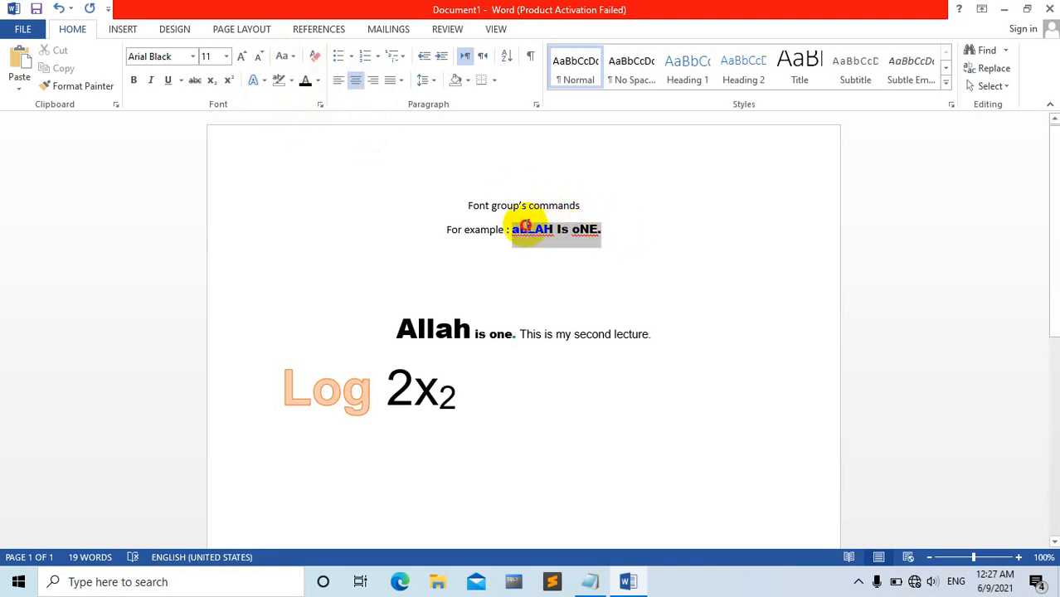
left_click(283, 55)
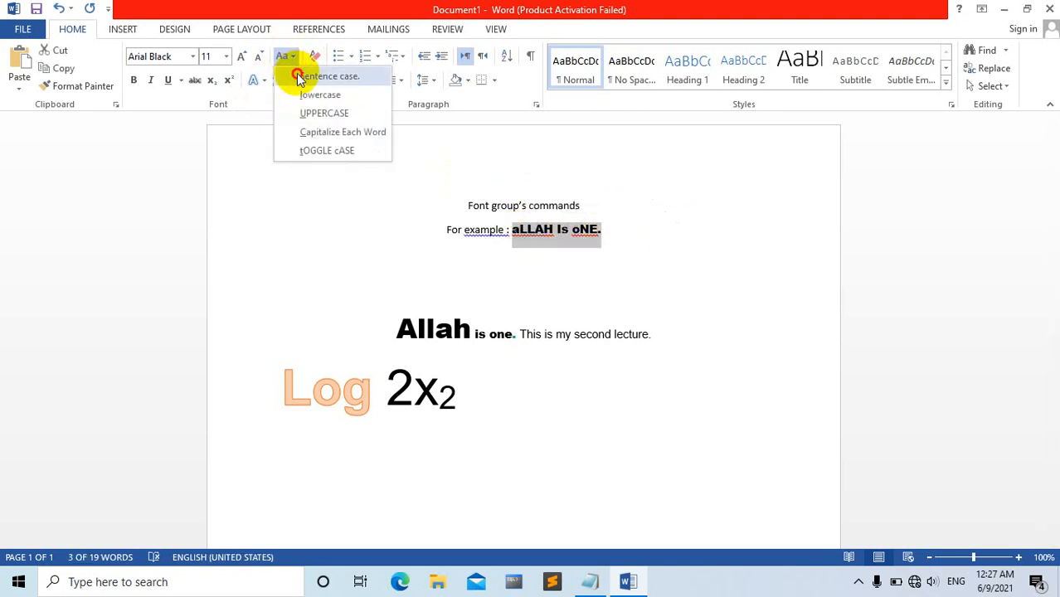
left_click(299, 78)
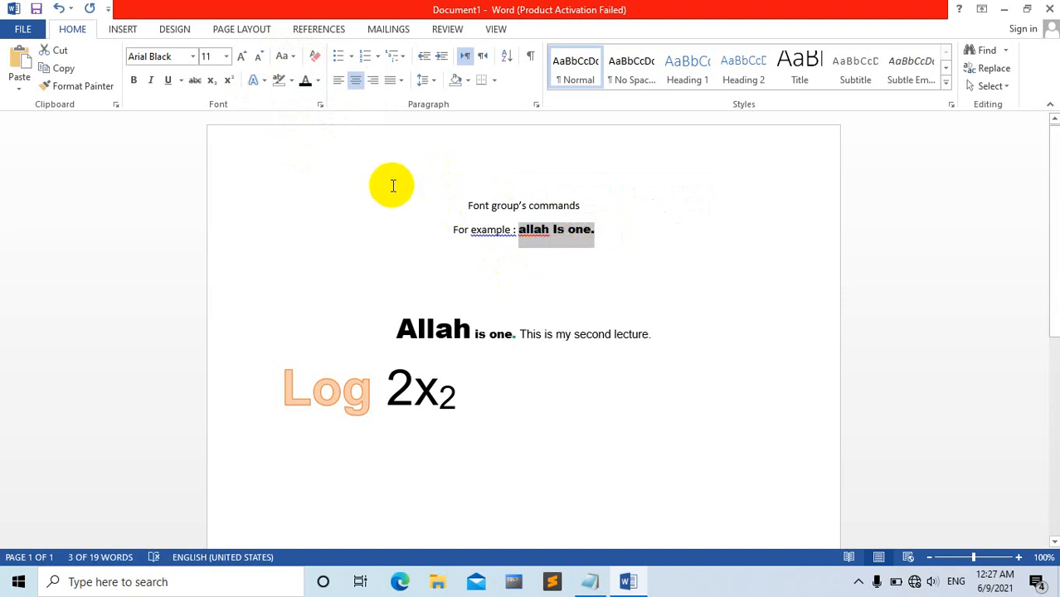
left_click(284, 55)
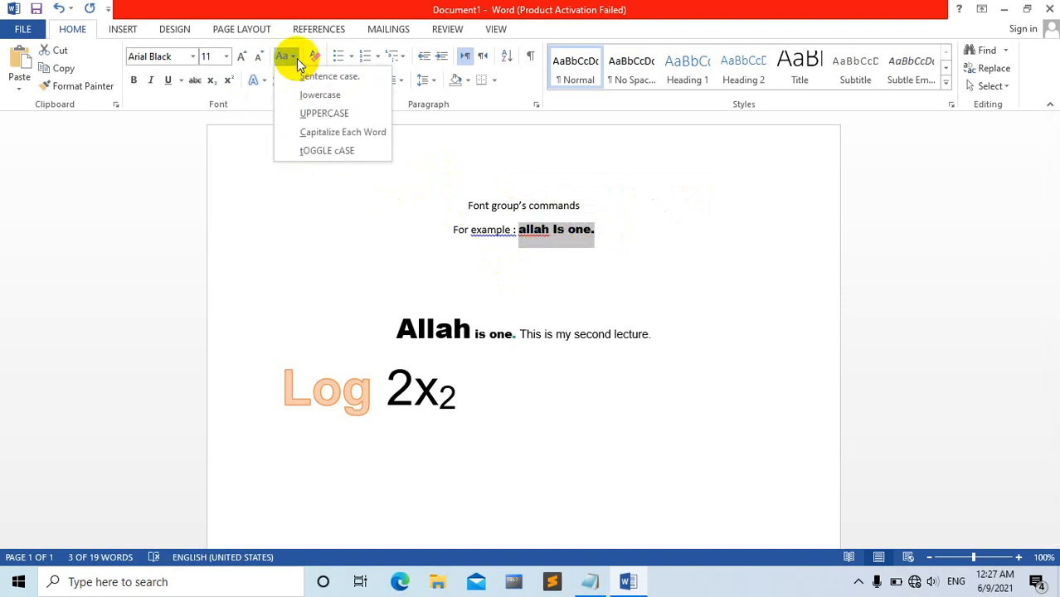
left_click(308, 133)
left_click(599, 251)
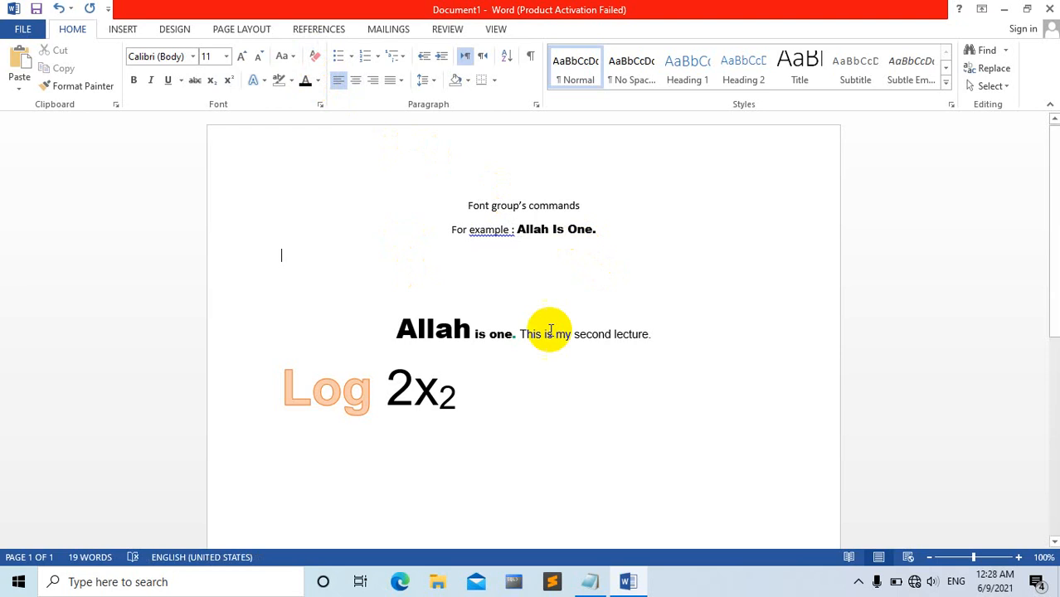
left_click(859, 582)
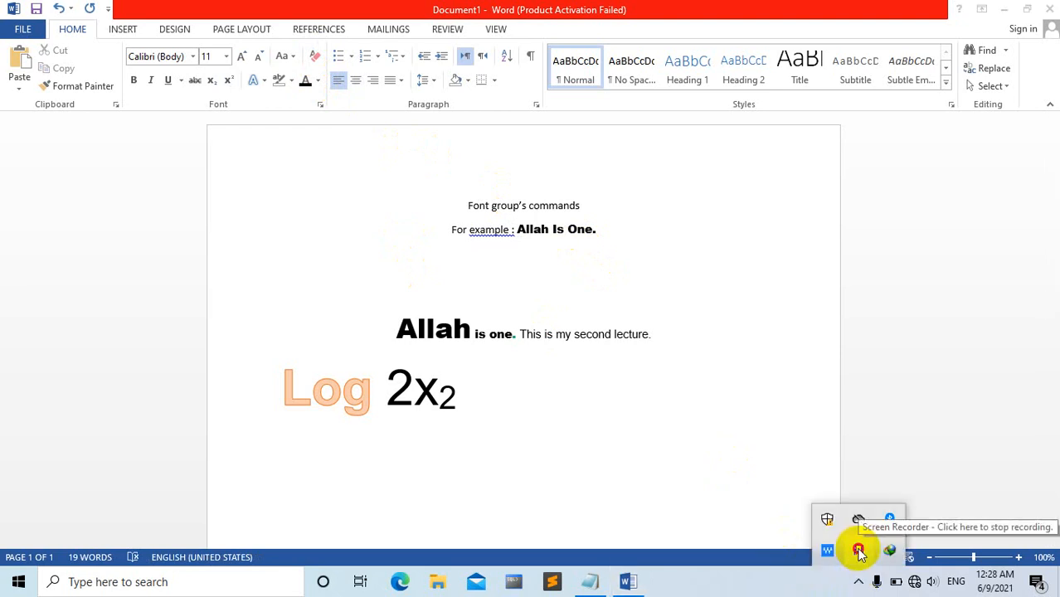
left_click(332, 207)
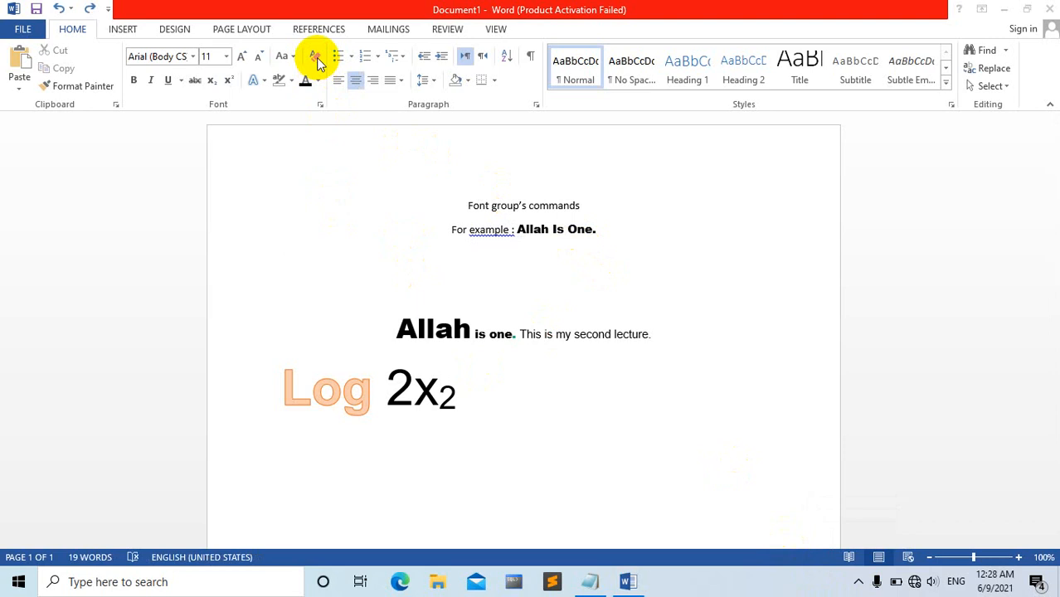
Clear all formatting from the entire document's text, leaving it selected by nothing.
left_click(380, 262)
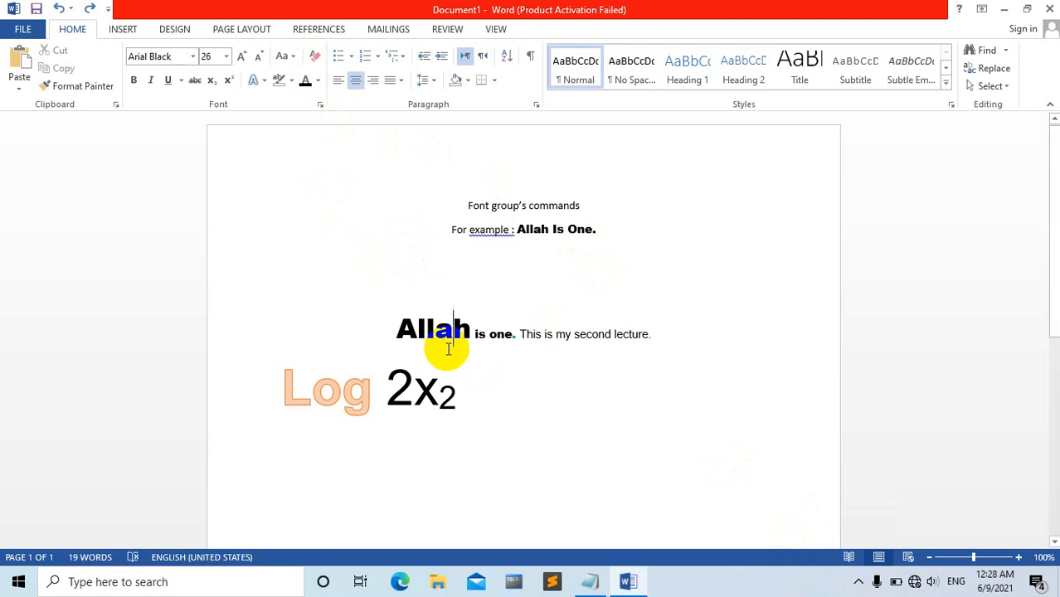
key("ctrl+a")
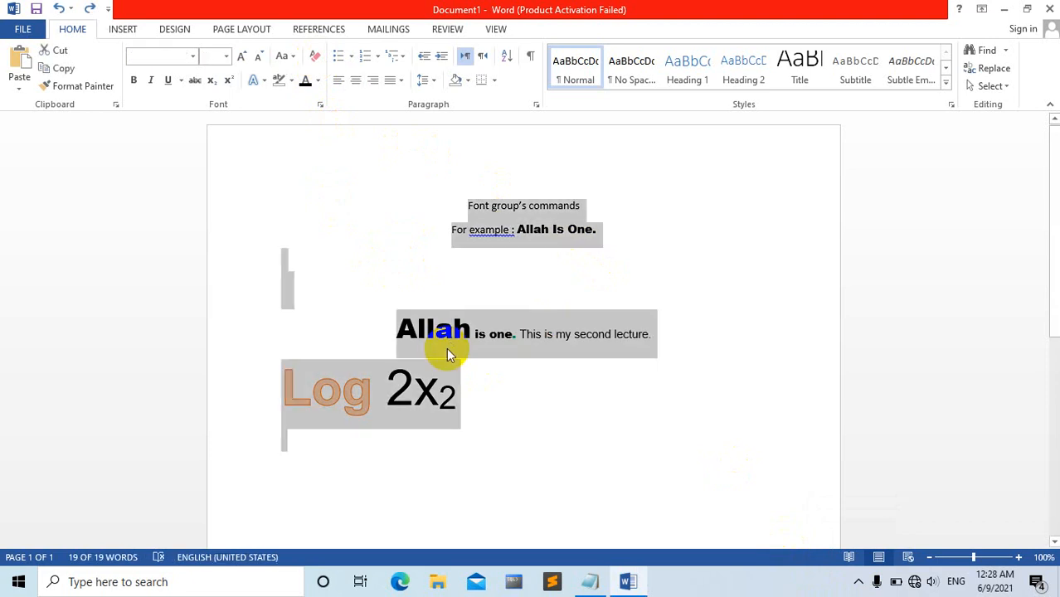
left_click(315, 62)
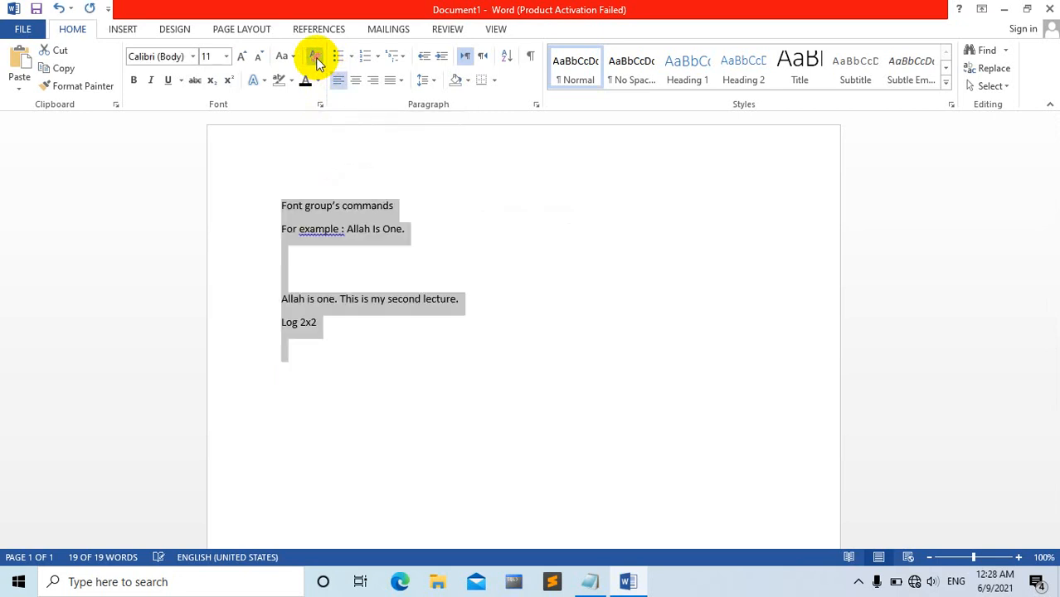
left_click(492, 403)
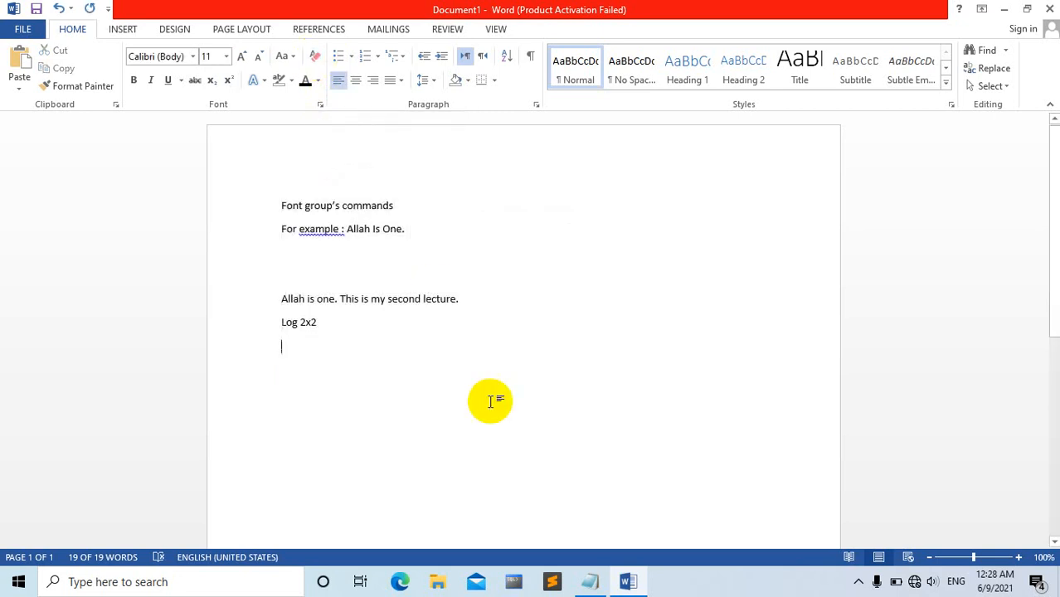
left_click(859, 584)
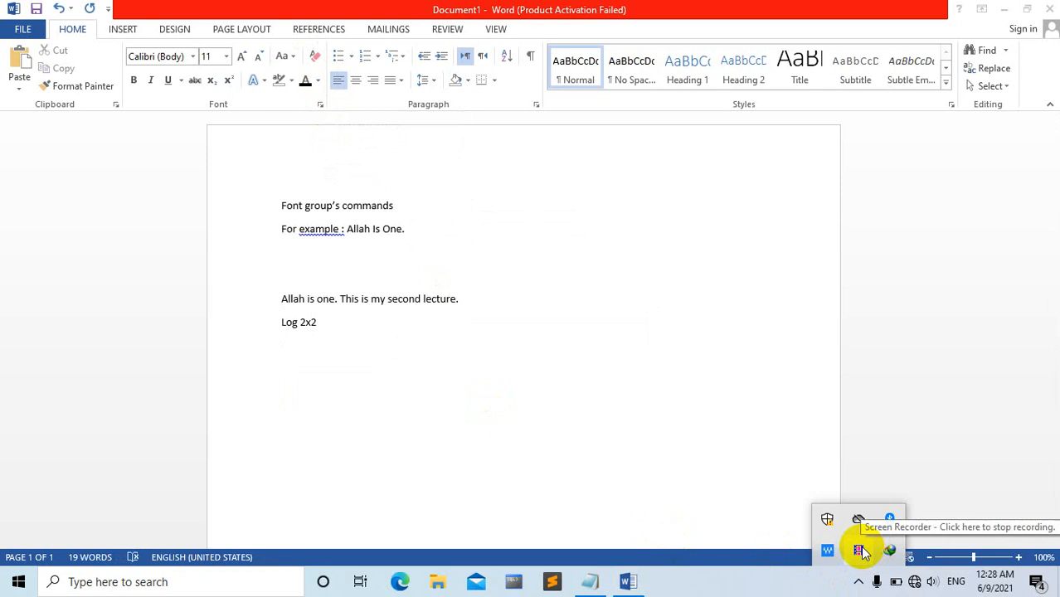